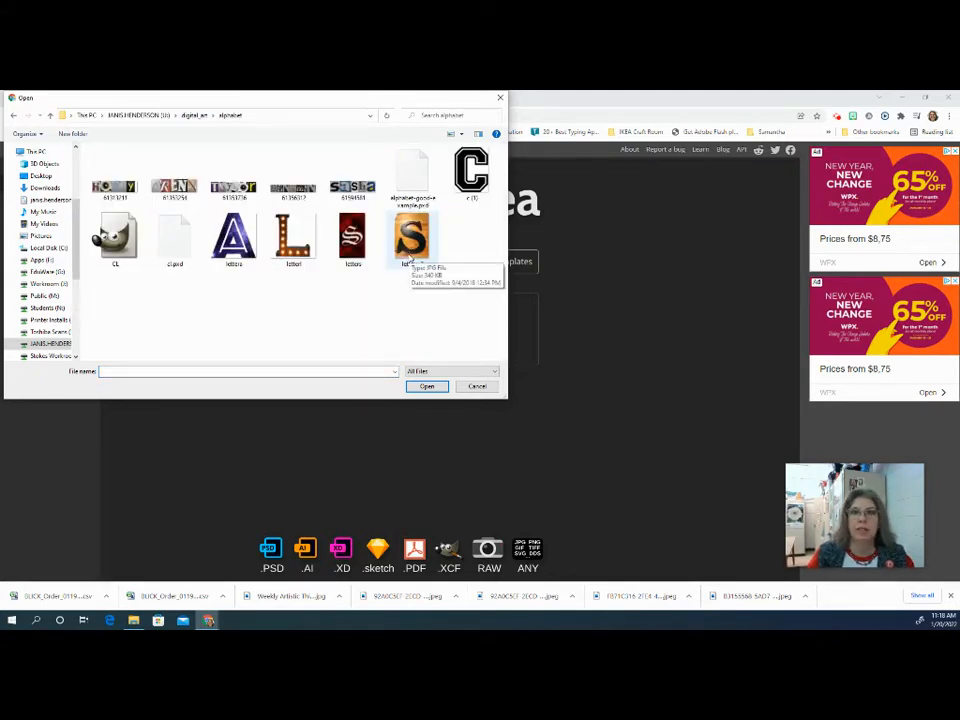
# Open the letter images c (1), letters-2, letters, letterl and lettera together from the alphabet folder.
pyautogui.click(484, 186)
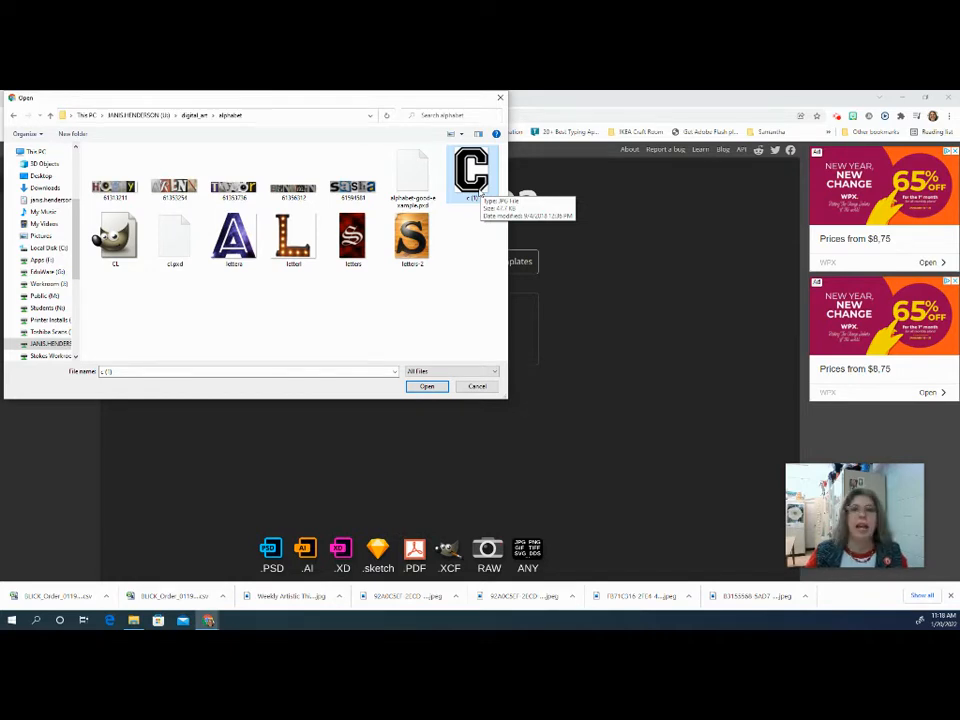
pyautogui.keyDown('ctrl'); pyautogui.click(411, 238); pyautogui.keyUp('ctrl')
pyautogui.keyDown('ctrl'); pyautogui.click(352, 238); pyautogui.keyUp('ctrl')
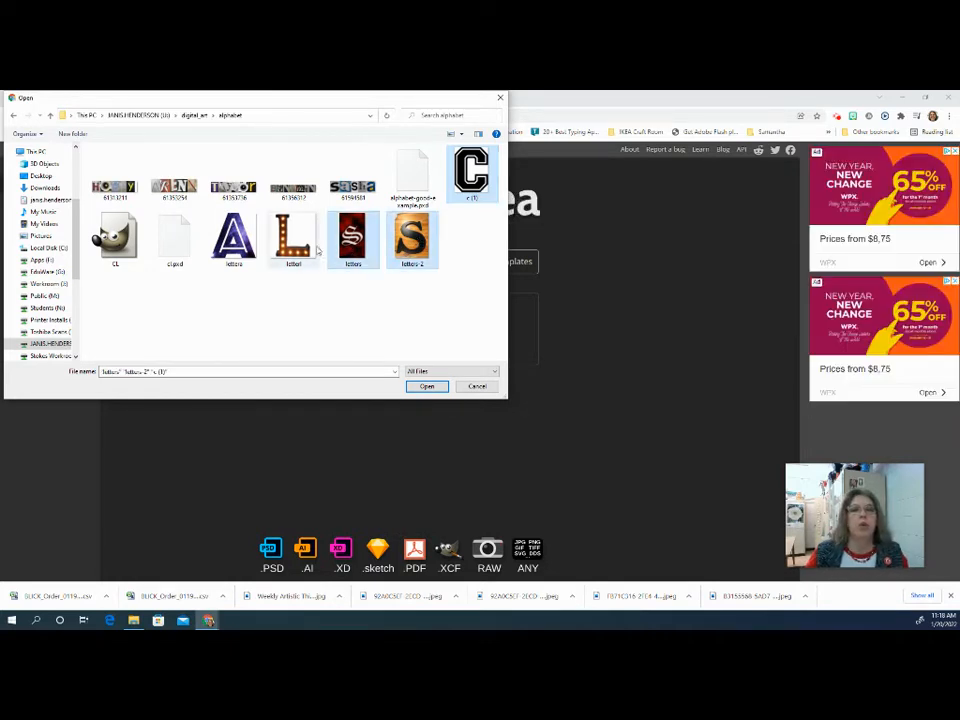
pyautogui.keyDown('ctrl'); pyautogui.click(293, 238); pyautogui.keyUp('ctrl')
pyautogui.keyDown('ctrl'); pyautogui.click(233, 238); pyautogui.keyUp('ctrl')
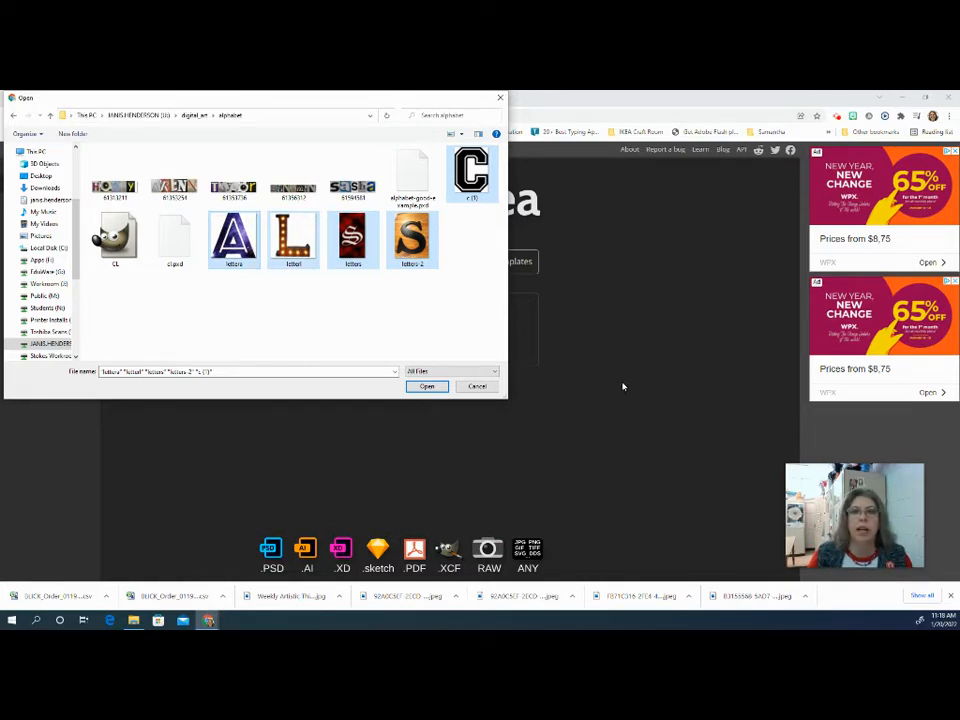
pyautogui.click(432, 387)
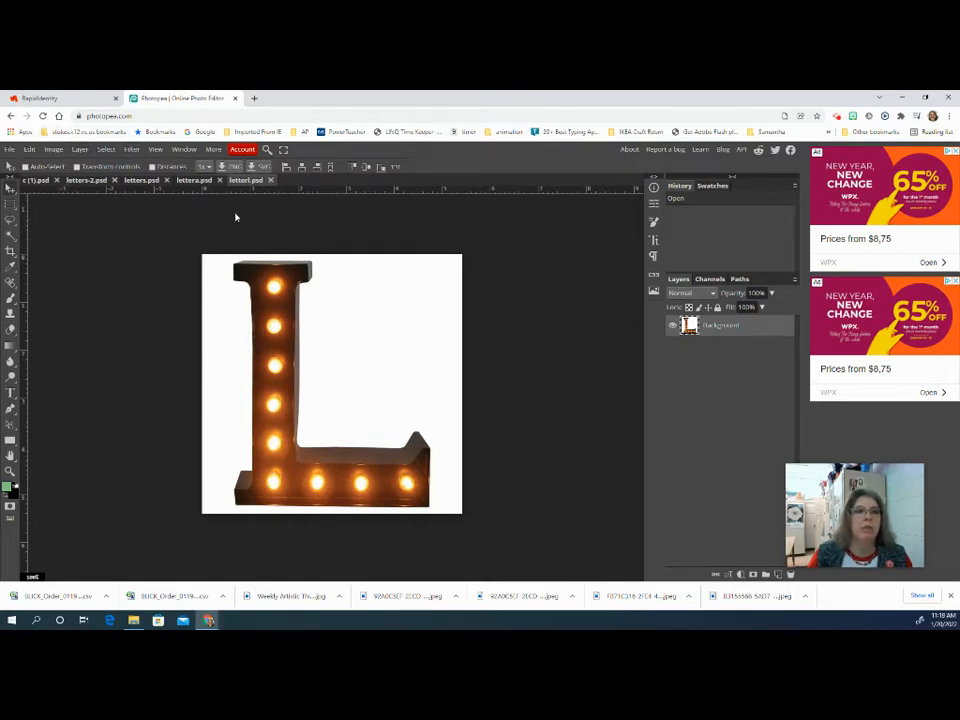
# Review each opened letter document, ending on c (1).psd, and check the C image's pixel dimensions.
pyautogui.click(200, 180)
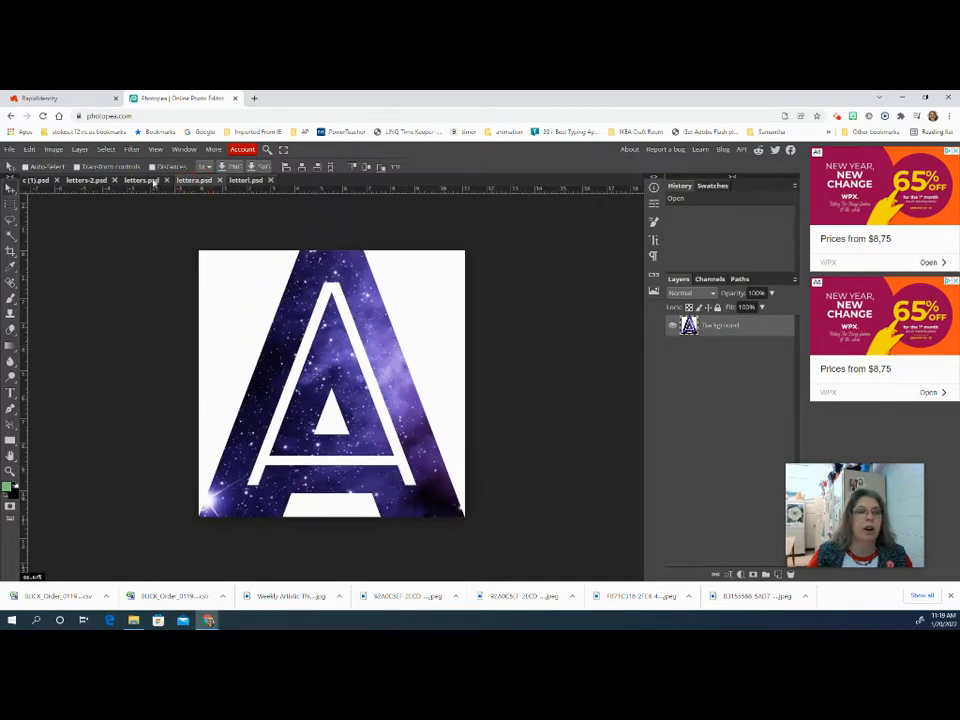
pyautogui.click(146, 180)
pyautogui.click(83, 181)
pyautogui.click(40, 181)
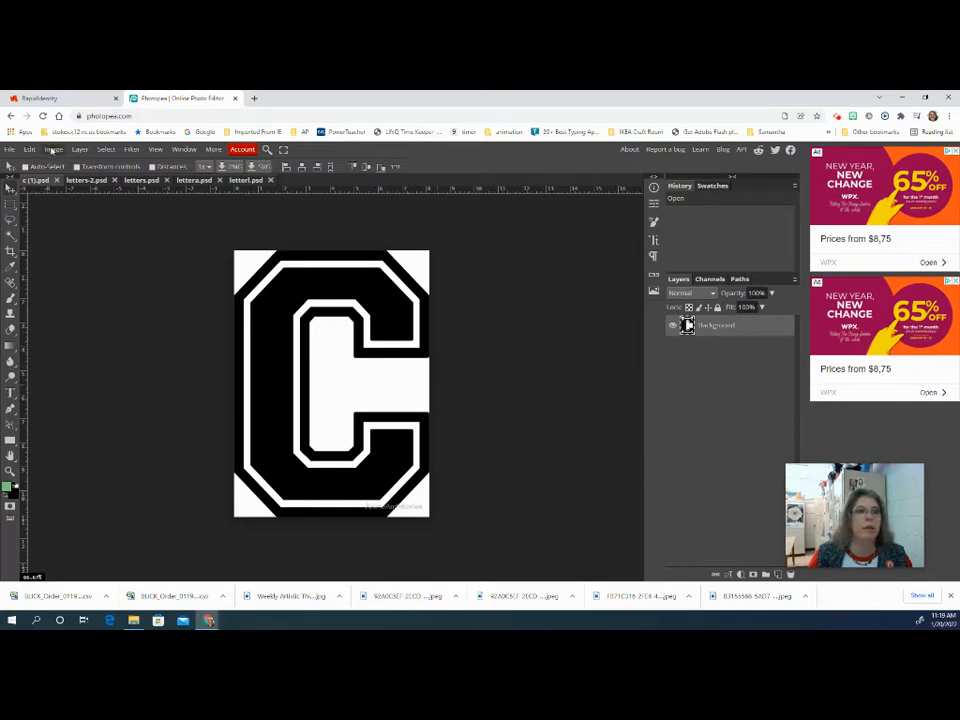
pyautogui.click(52, 150)
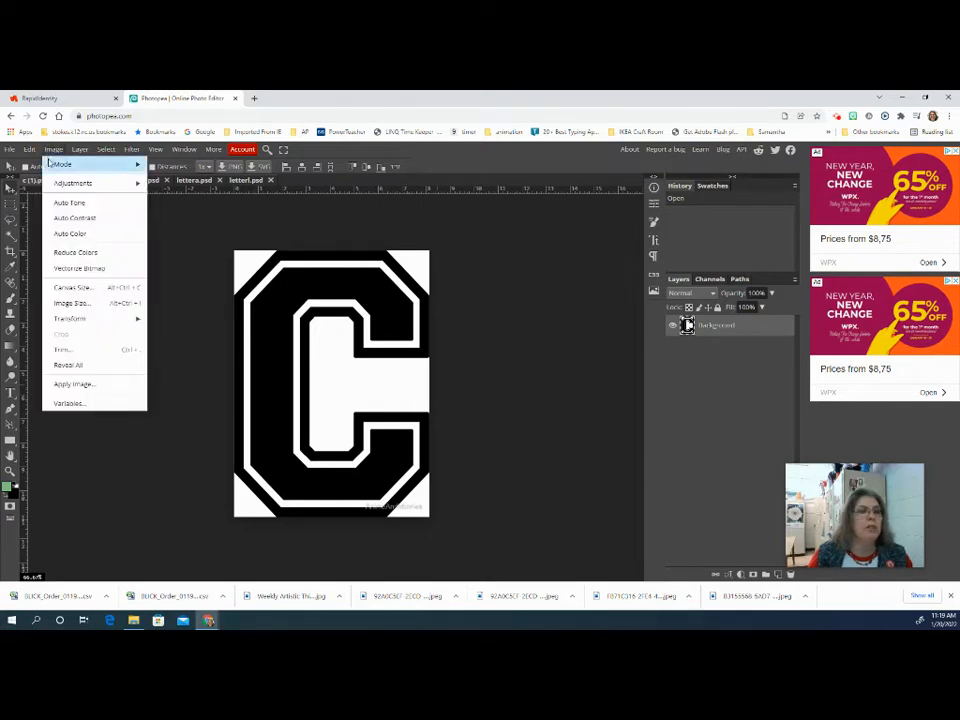
pyautogui.click(89, 304)
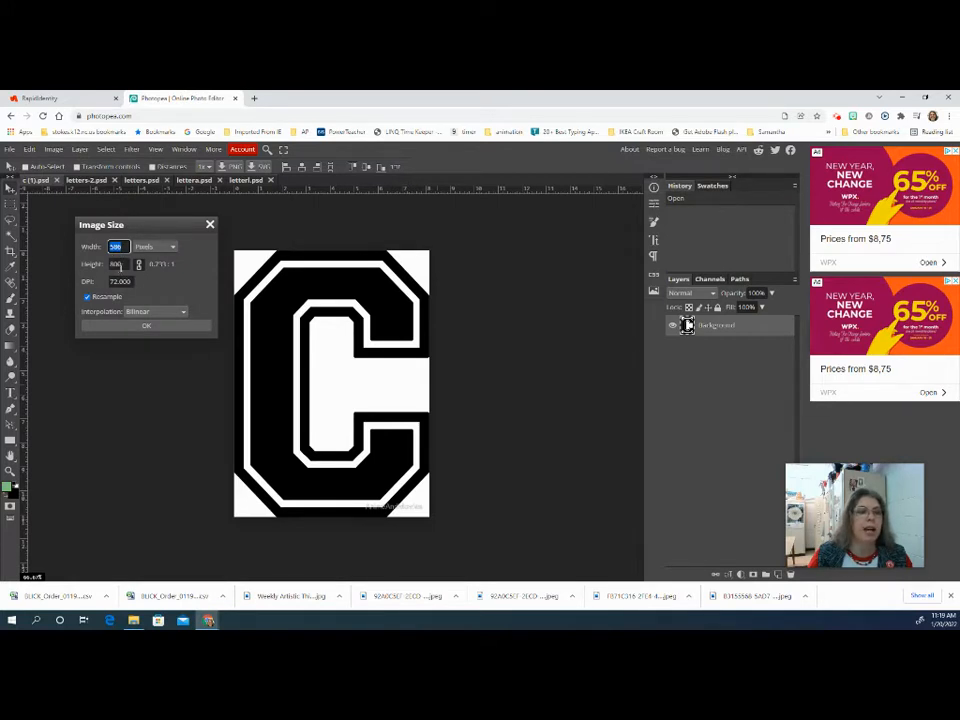
pyautogui.click(210, 224)
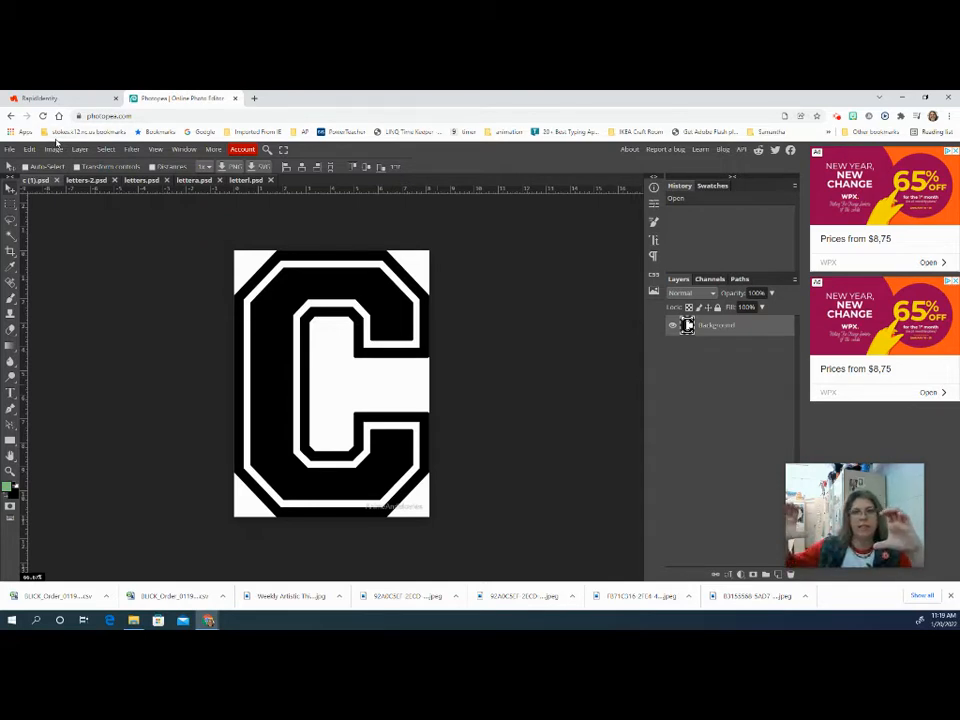
# Widen the canvas of c (1).psd to 4000 pixels, anchoring the C at the middle-left.
pyautogui.click(54, 150)
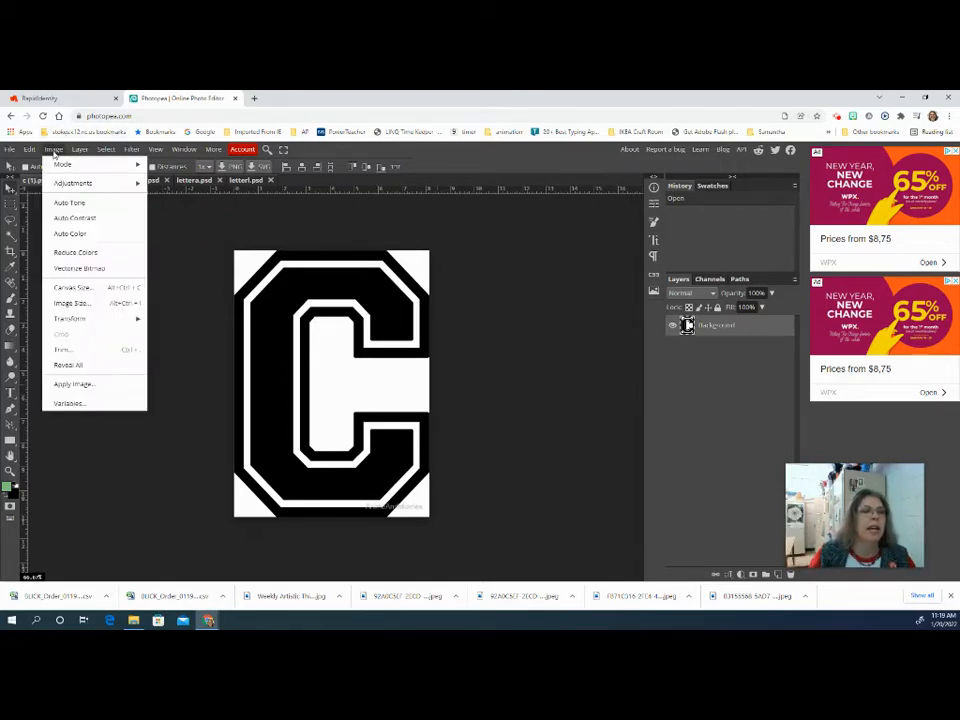
pyautogui.click(80, 288)
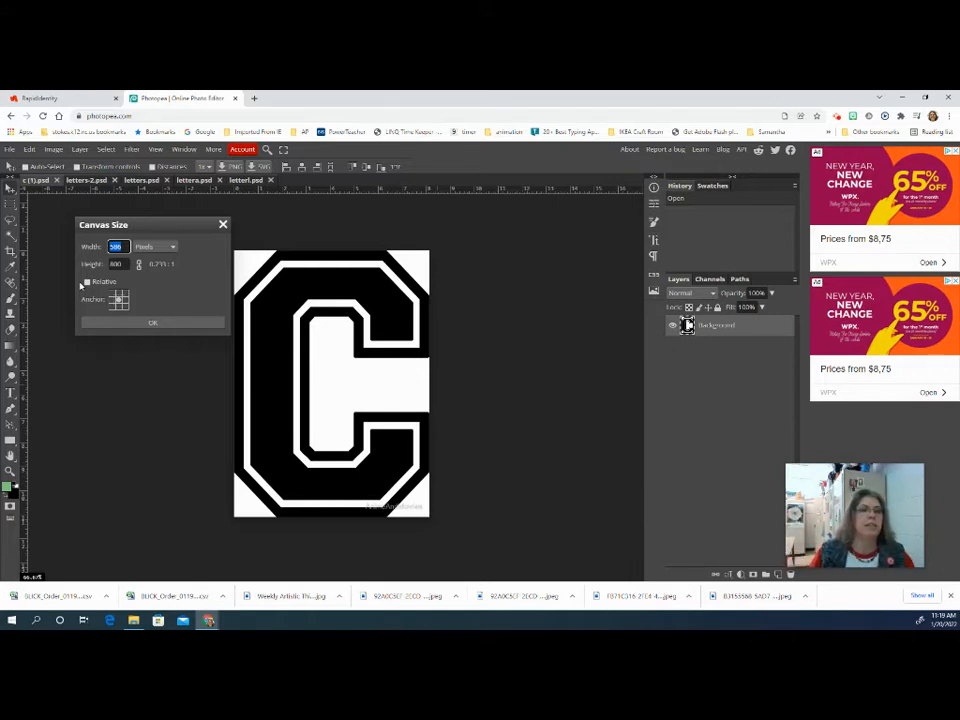
pyautogui.write('8000')
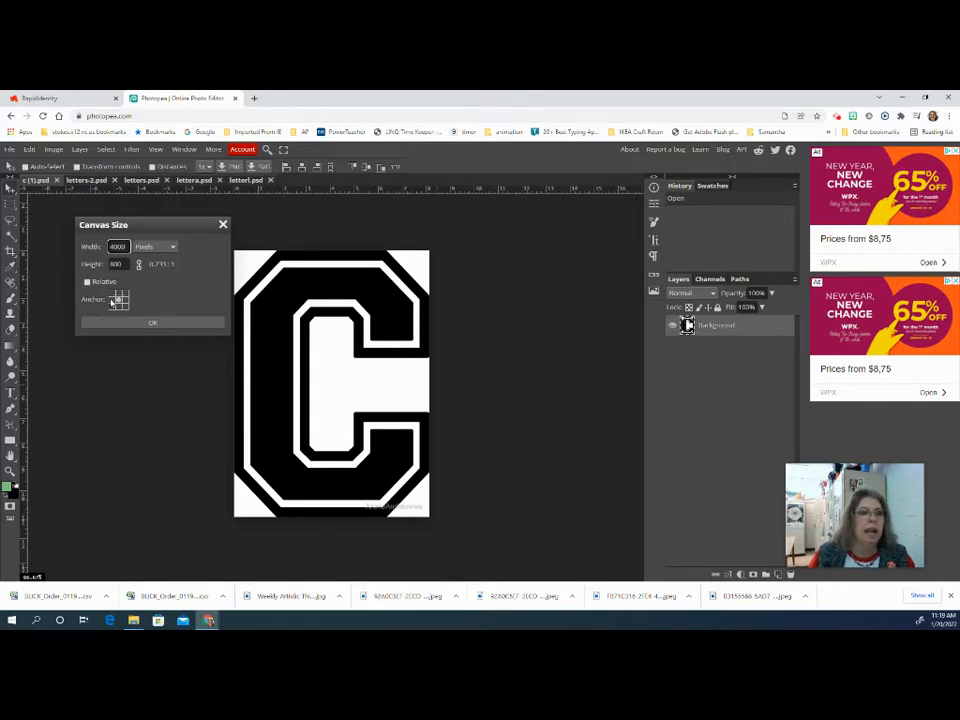
pyautogui.click(112, 301)
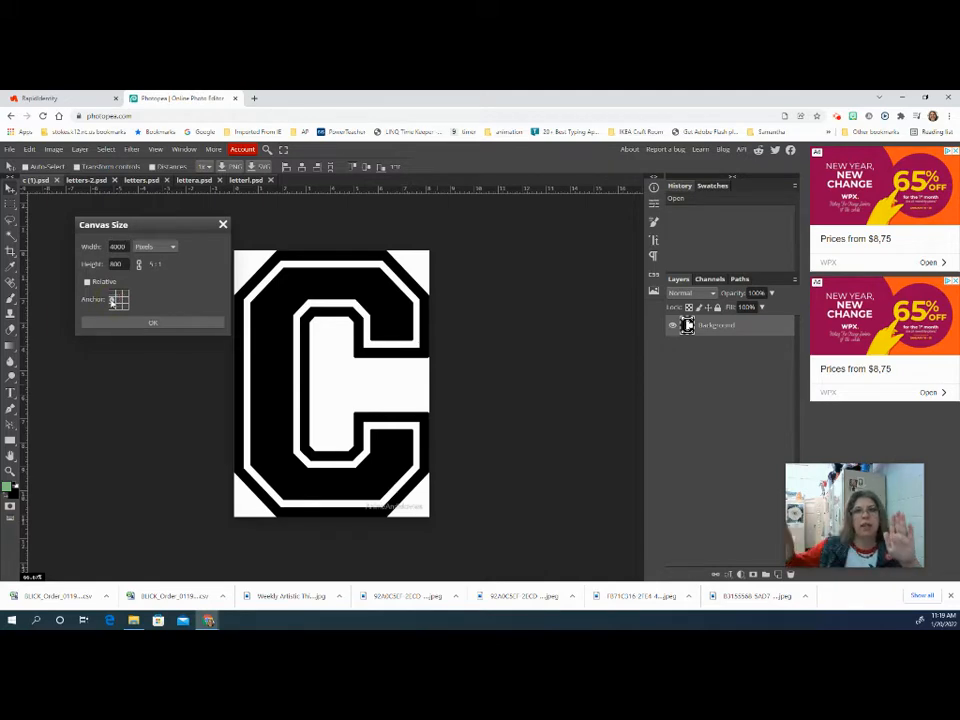
pyautogui.click(166, 324)
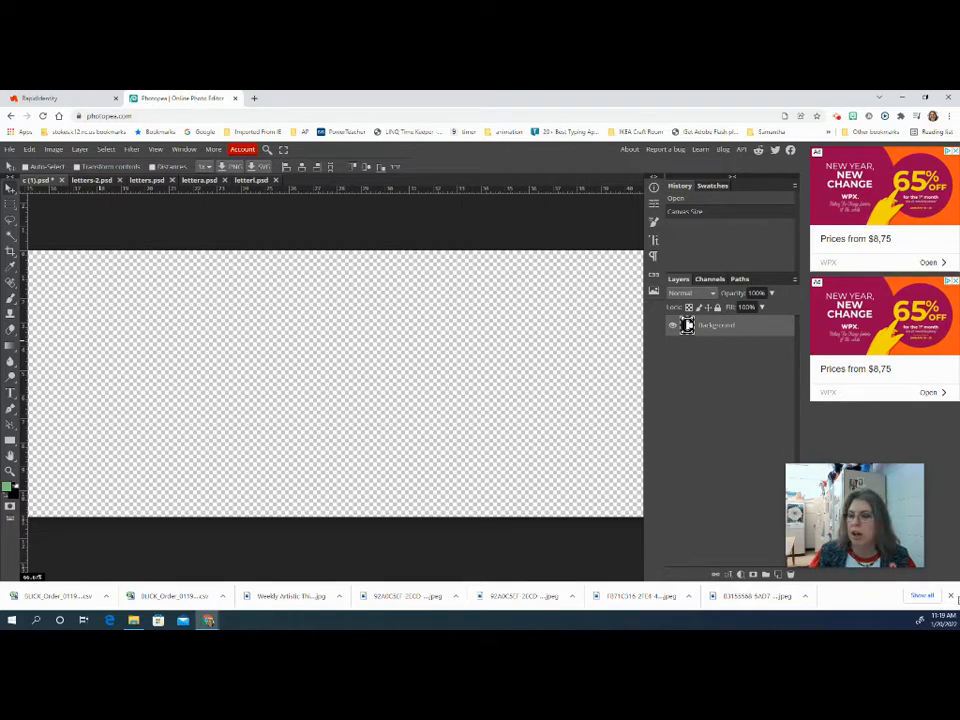
pyautogui.click(950, 596)
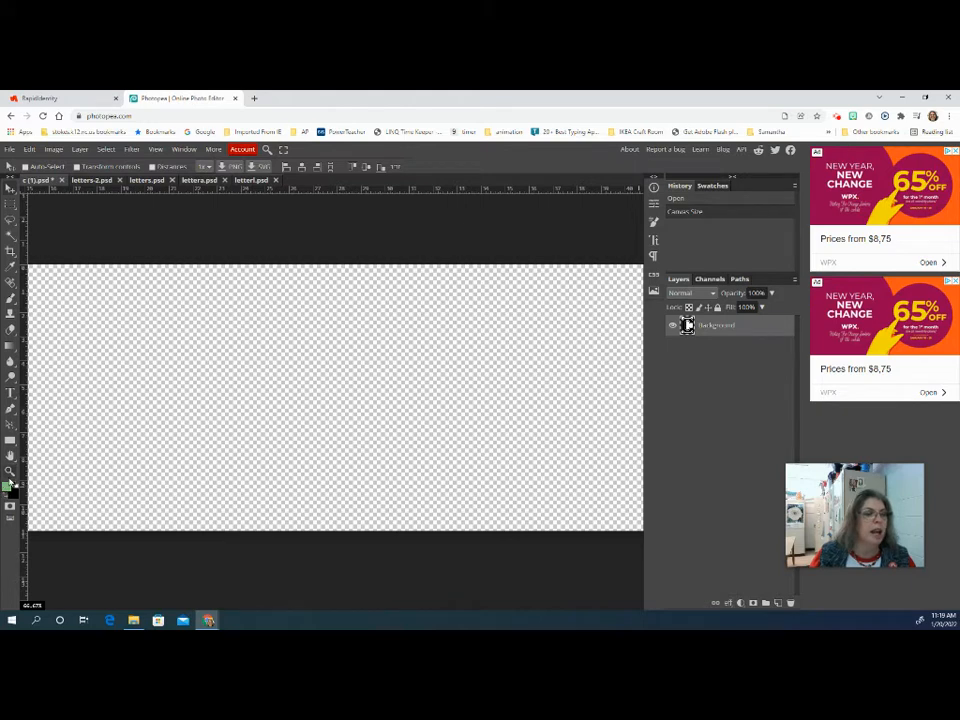
pyautogui.click(10, 471)
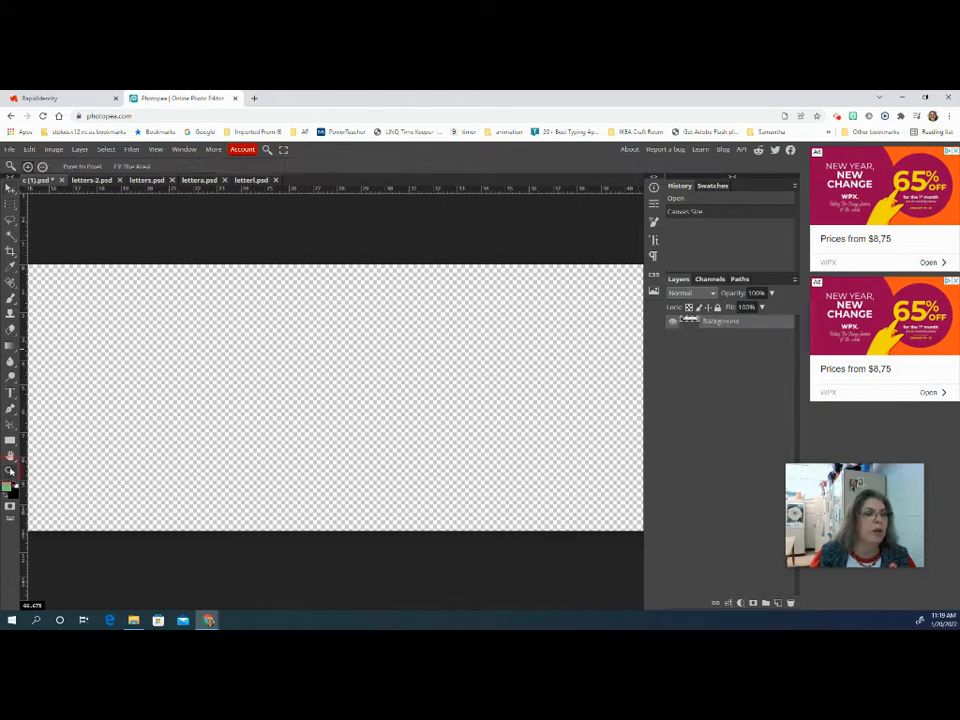
pyautogui.keyDown('alt'); pyautogui.click(177, 348); pyautogui.keyUp('alt')
pyautogui.keyDown('alt'); pyautogui.click(177, 348); pyautogui.keyUp('alt')
pyautogui.keyDown('alt'); pyautogui.click(178, 348); pyautogui.keyUp('alt')
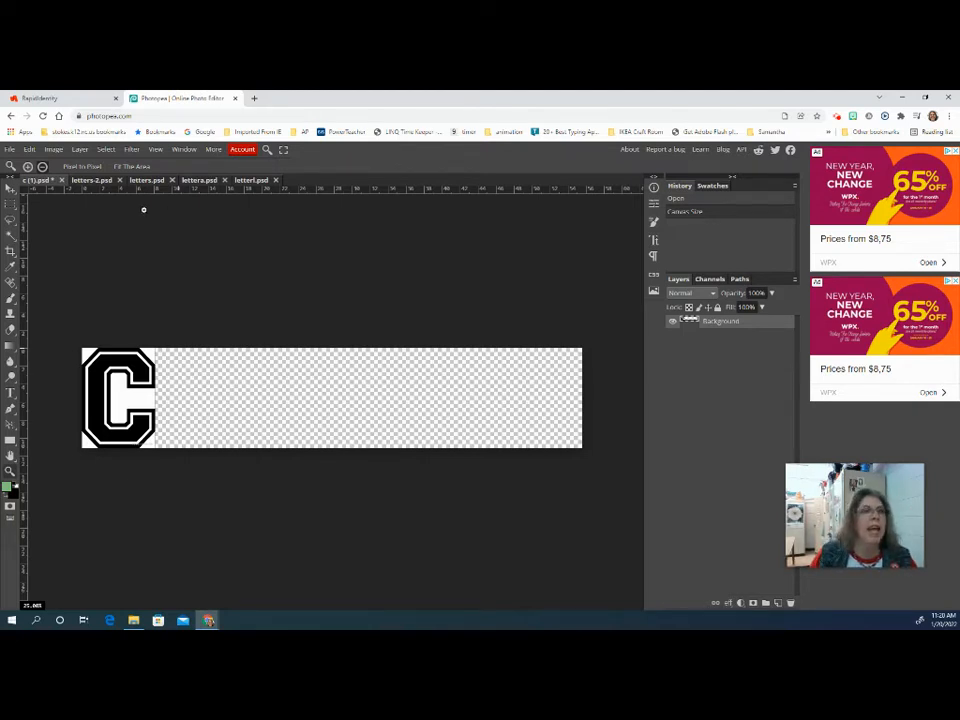
# Copy the entire L image from letterl.psd and paste it into the c (1).psd canvas.
pyautogui.click(248, 181)
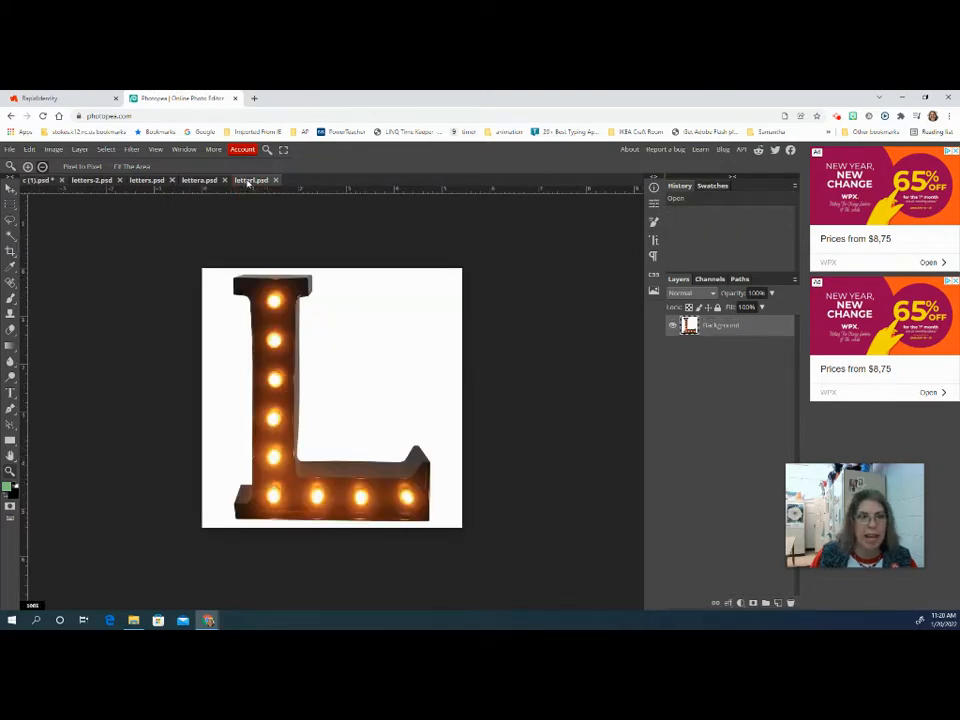
pyautogui.click(105, 149)
pyautogui.click(78, 157)
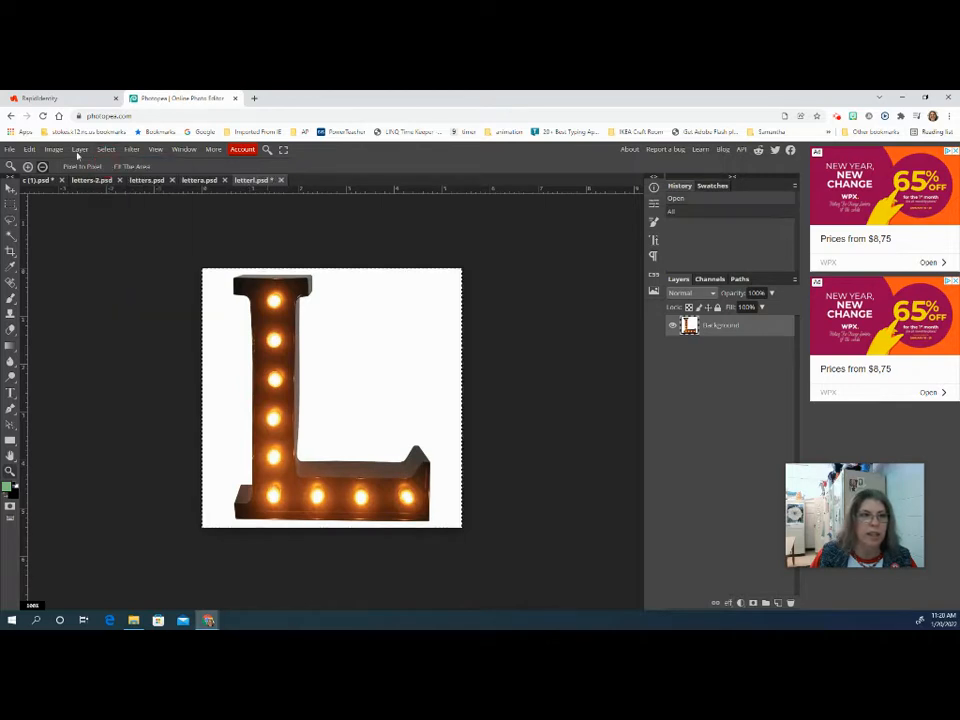
pyautogui.click(29, 149)
pyautogui.click(44, 249)
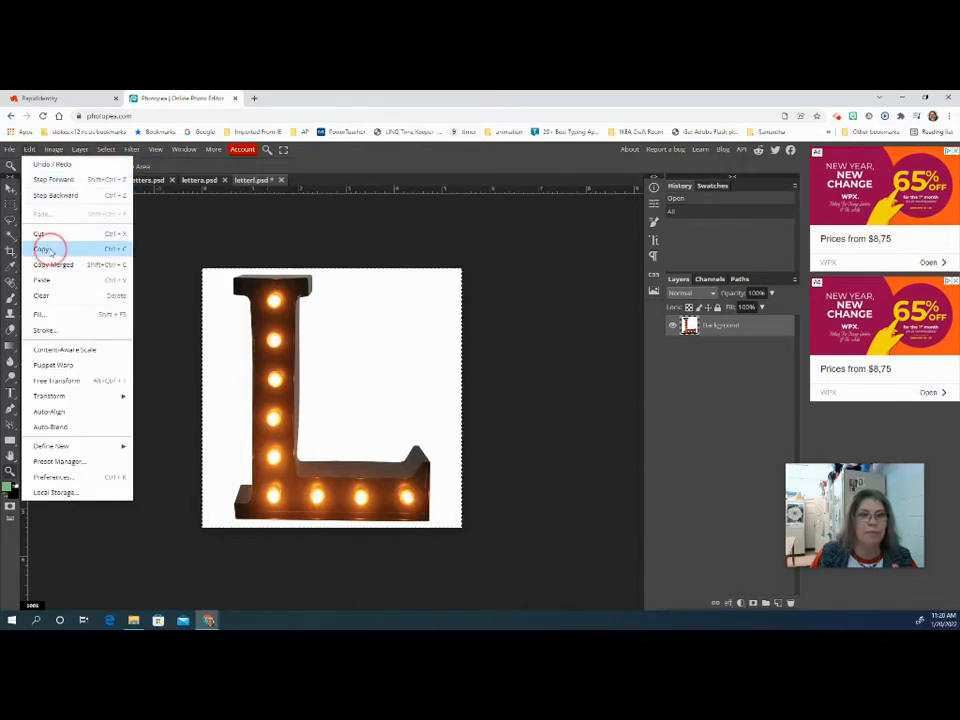
pyautogui.click(37, 181)
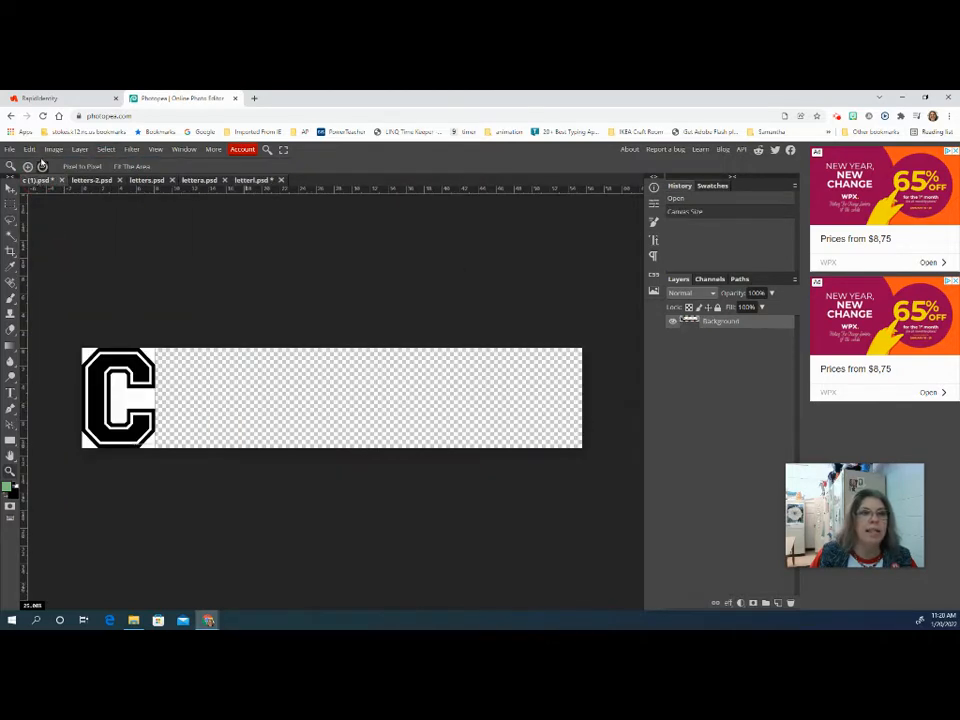
pyautogui.click(29, 149)
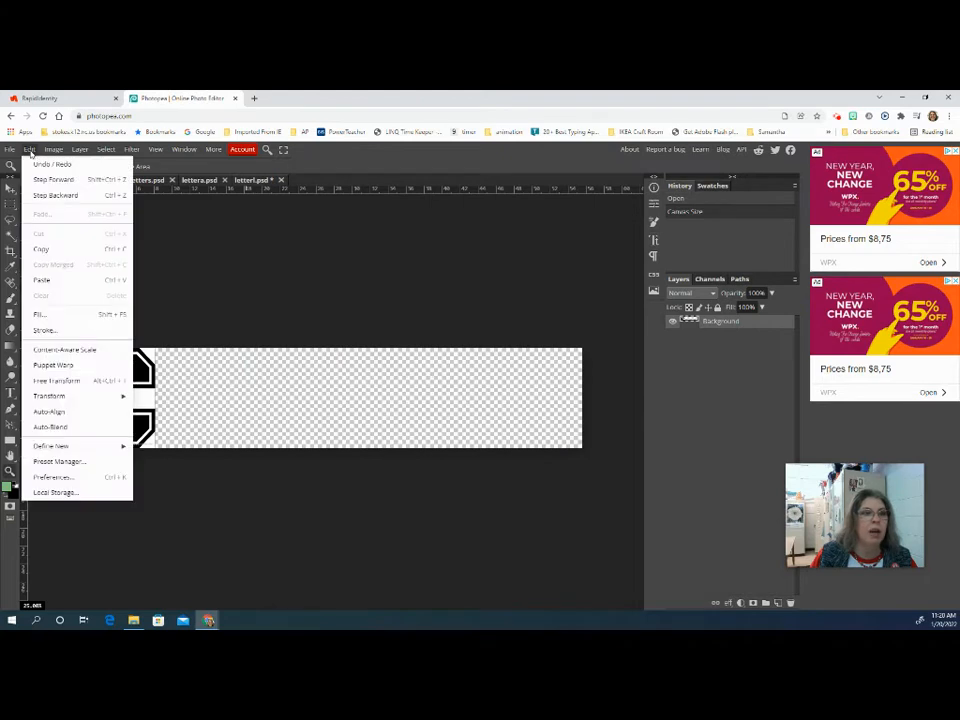
pyautogui.click(41, 280)
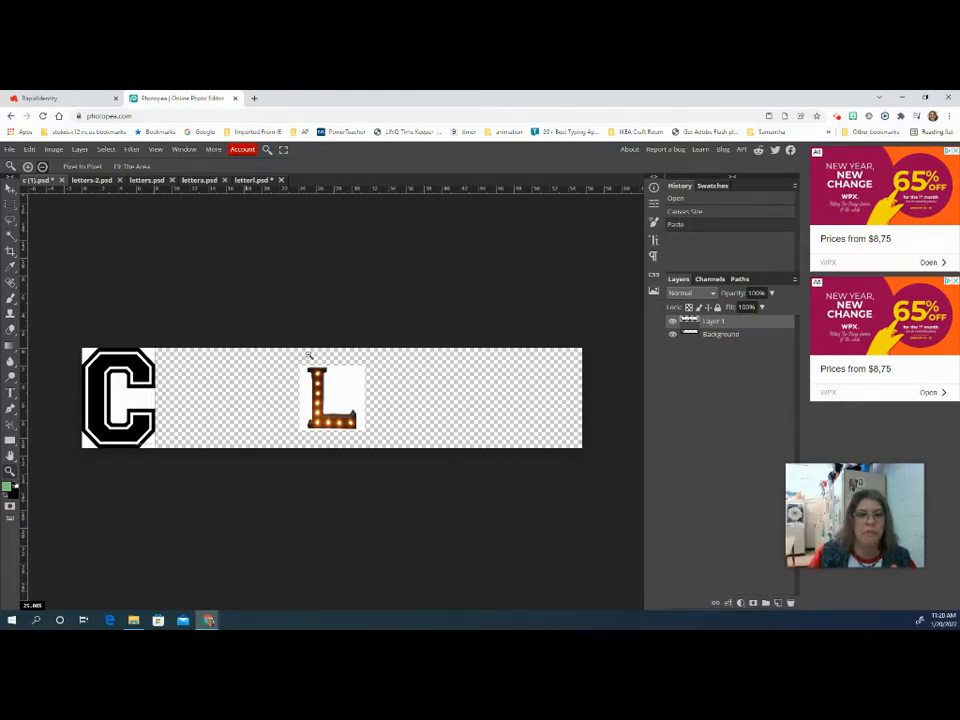
# Move the pasted L beside the C and scale it to the full canvas height, about 138% wide and 154% high.
pyautogui.click(10, 167)
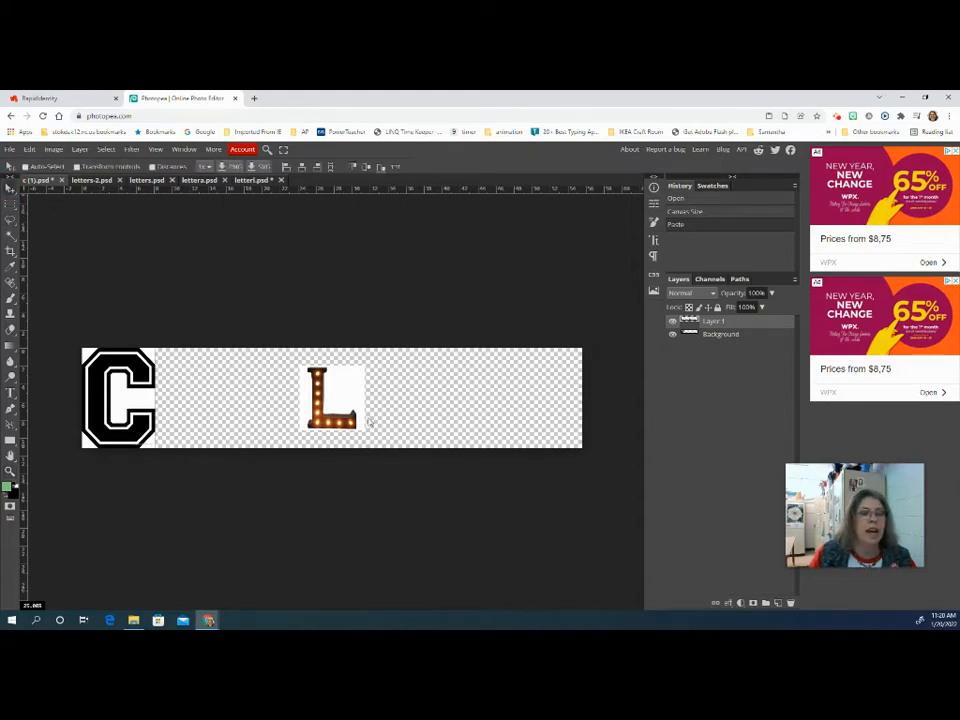
pyautogui.moveTo(340, 412); pyautogui.dragTo(205, 392)
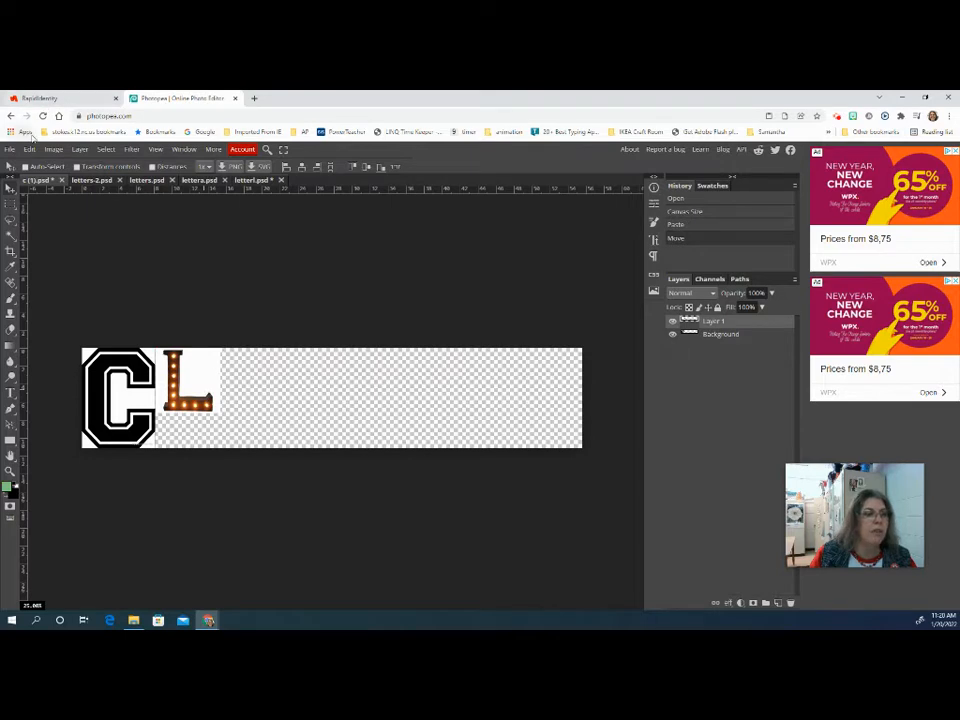
pyautogui.click(28, 150)
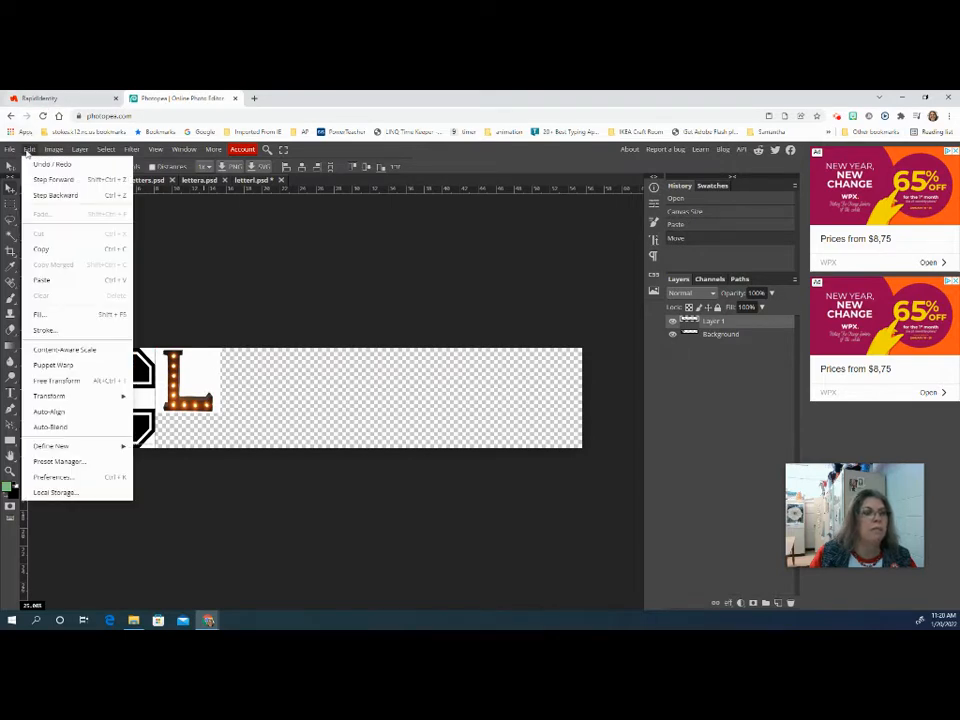
pyautogui.click(90, 381)
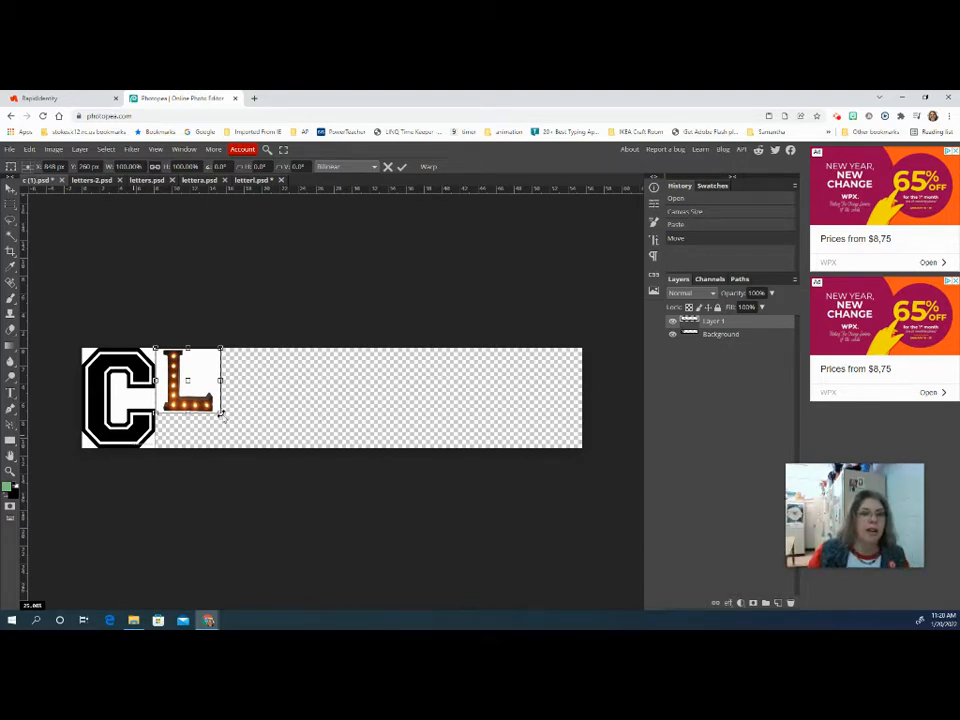
pyautogui.moveTo(220, 412); pyautogui.dragTo(245, 446)
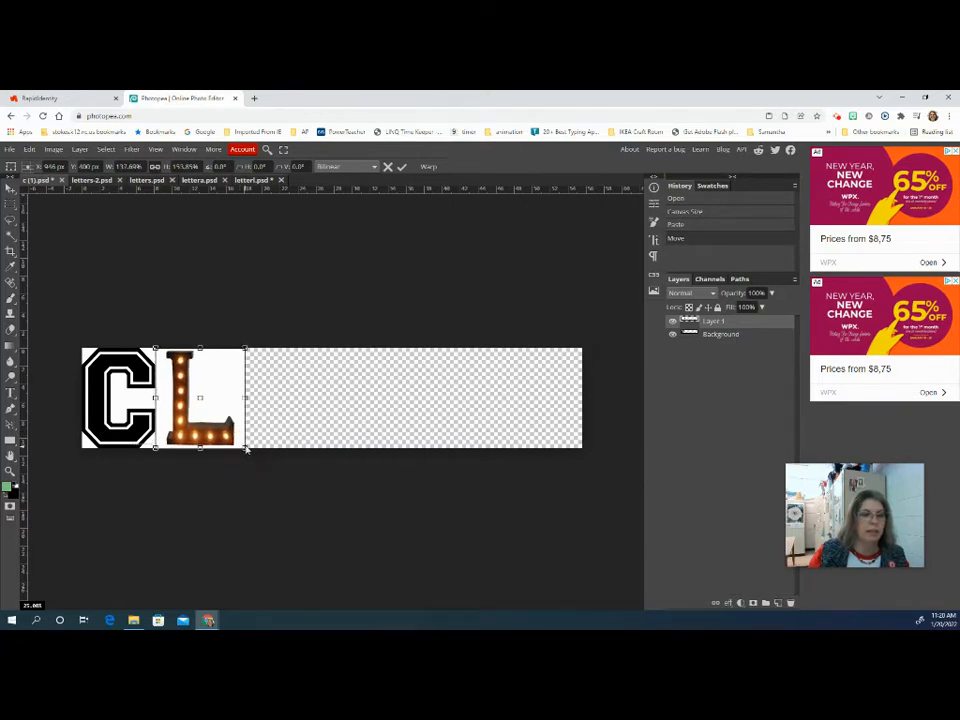
pyautogui.press('Return')
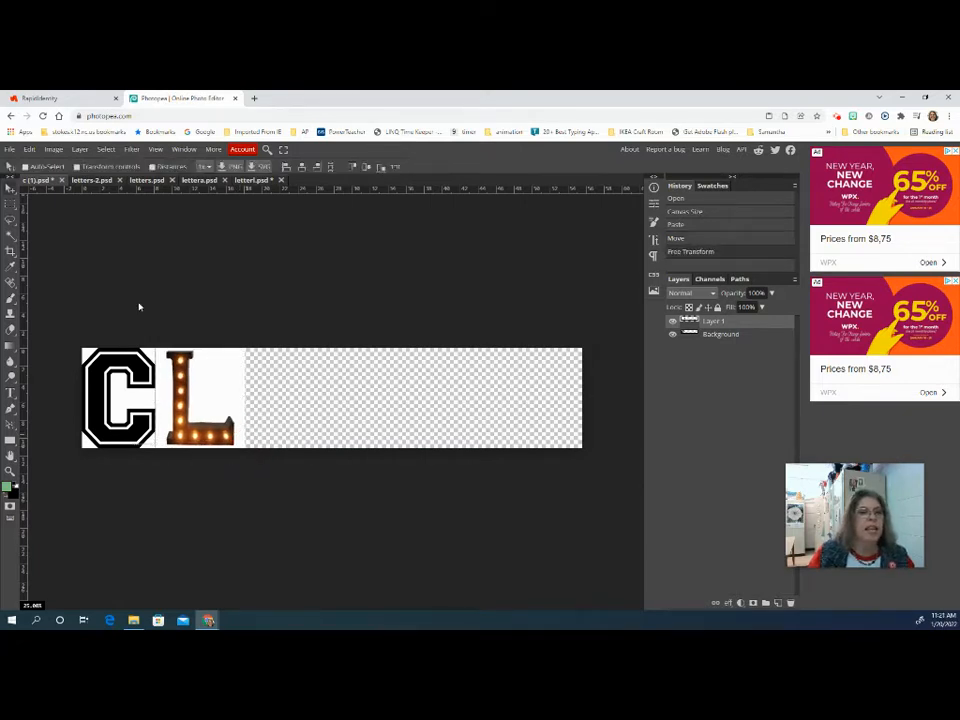
pyautogui.click(712, 322)
pyautogui.moveTo(711, 322); pyautogui.dragTo(714, 343)
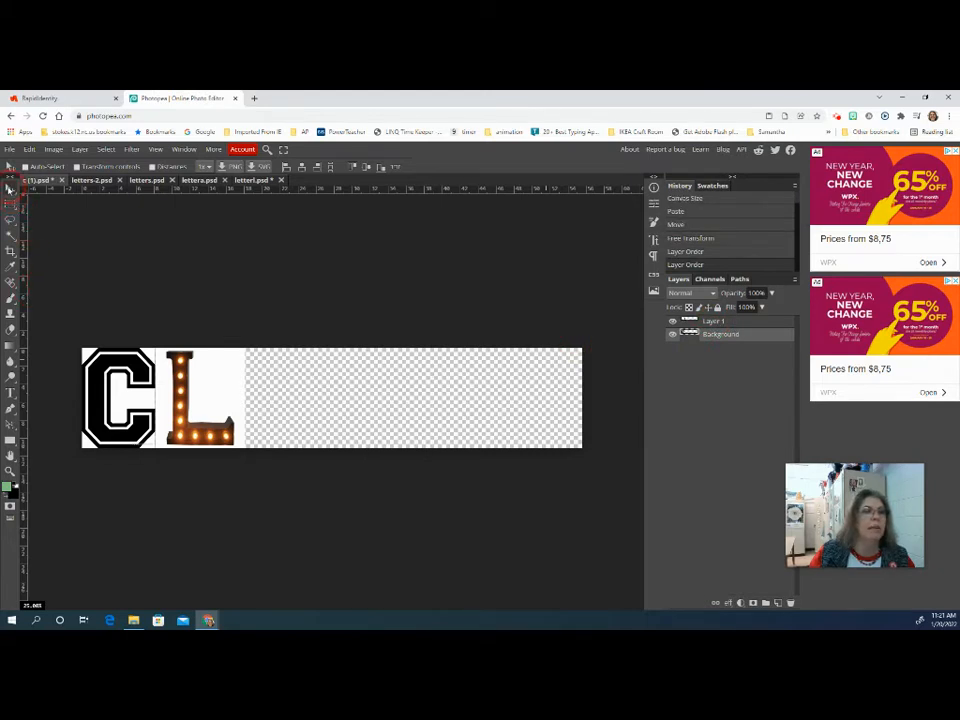
pyautogui.click(224, 410)
pyautogui.moveTo(224, 409); pyautogui.dragTo(221, 410)
pyautogui.hotkey('ctrl', 'z')
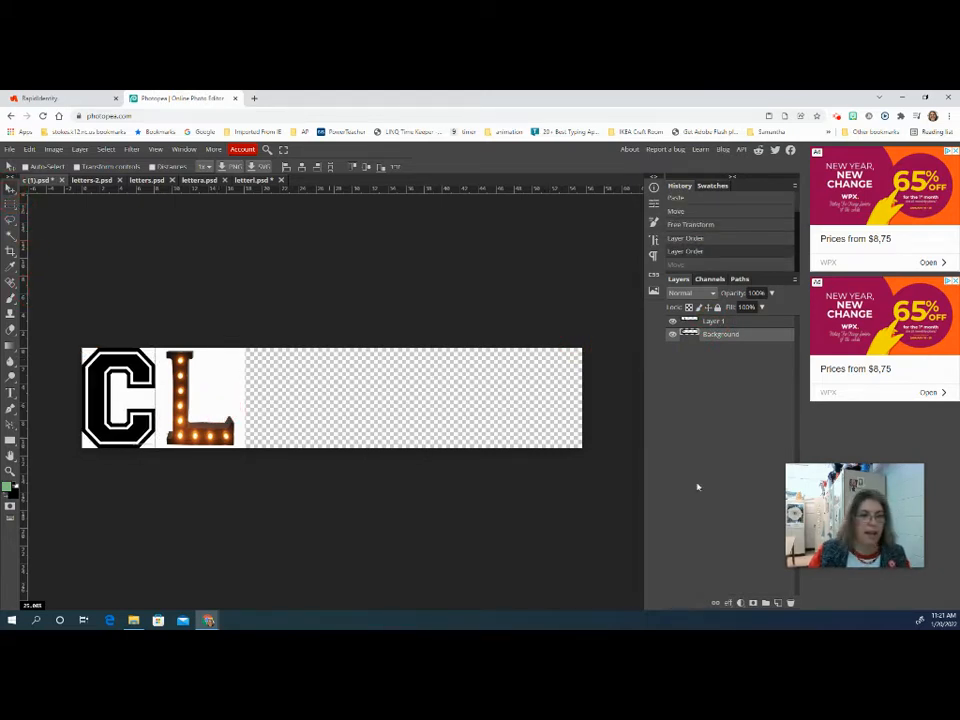
# Shift the L slightly left so its white margin overlaps the C, and place Layer 1 below the Background layer.
pyautogui.click(705, 321)
pyautogui.moveTo(231, 394); pyautogui.dragTo(221, 392)
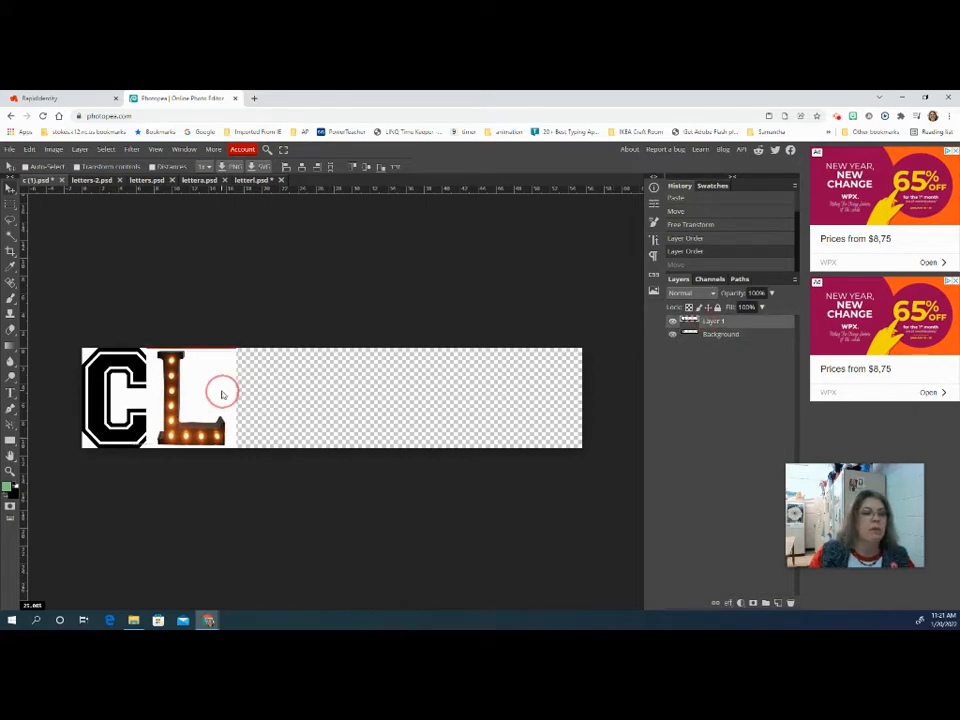
pyautogui.moveTo(742, 325); pyautogui.dragTo(739, 343)
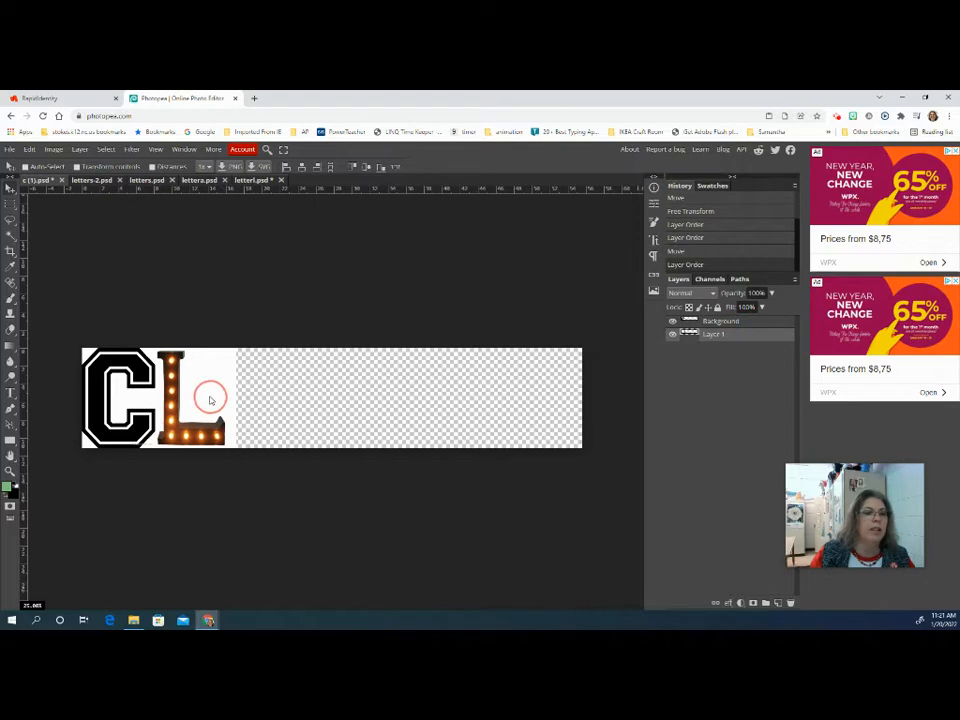
# Rename the layer containing the letter L as "L".
pyautogui.doubleClick(716, 335)
pyautogui.write('L')
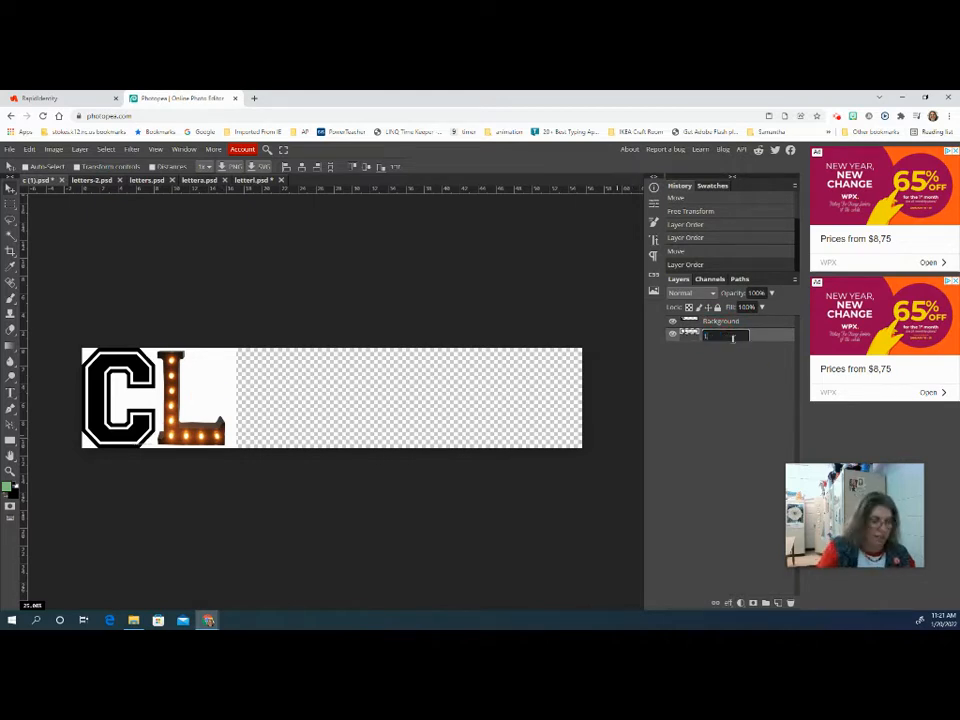
pyautogui.click(728, 322)
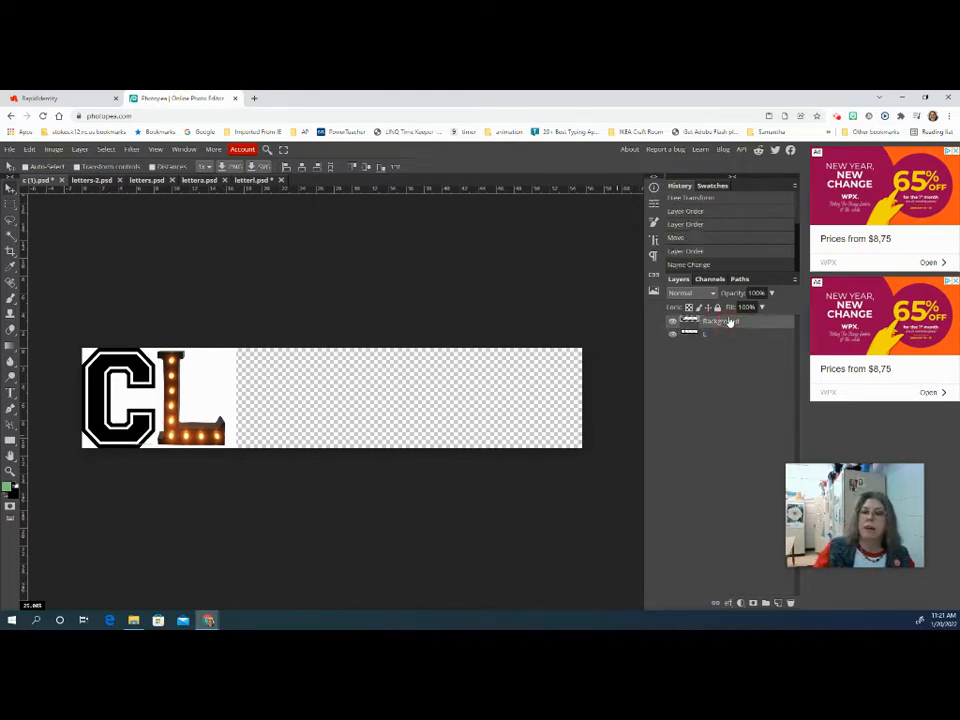
# Rename the Background layer, which holds the letter C, as "C".
pyautogui.doubleClick(728, 324)
pyautogui.write('C')
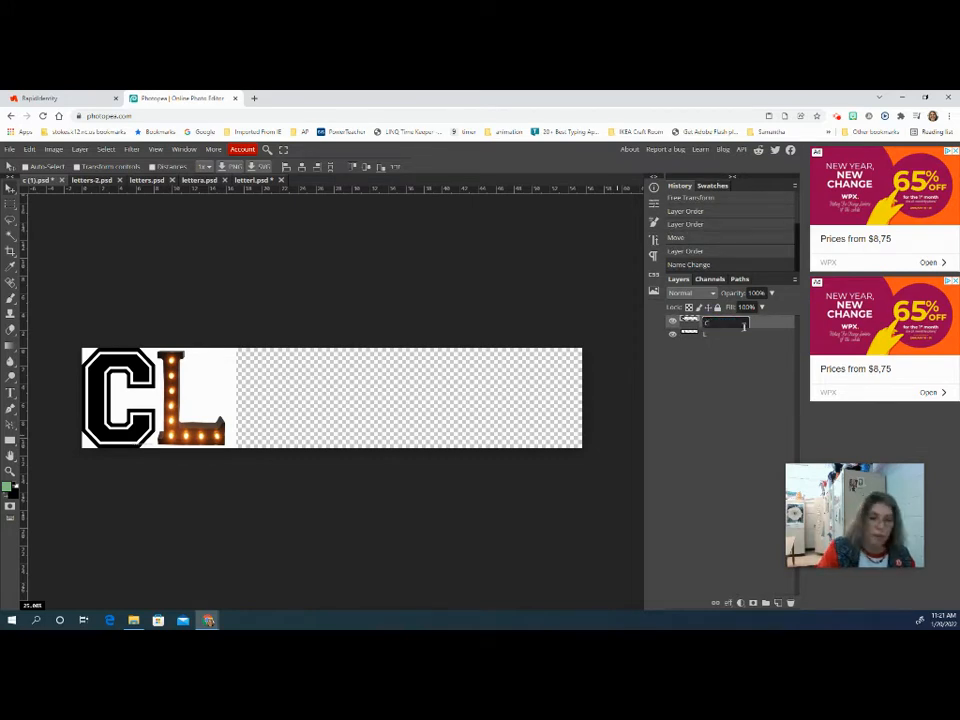
pyautogui.click(224, 245)
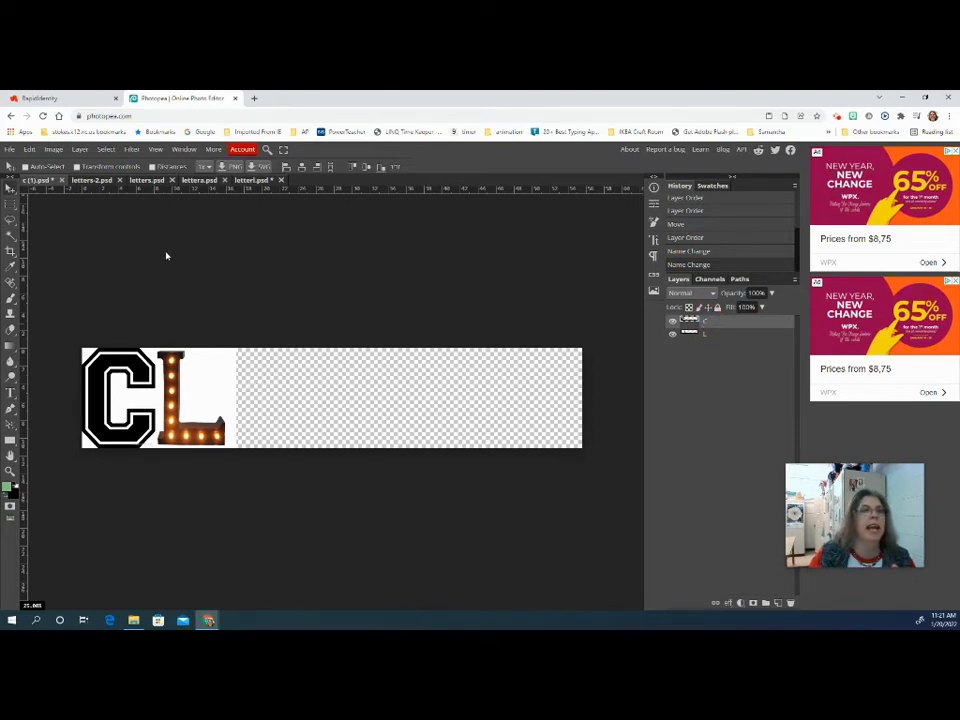
# Select the entire A image in lettera.psd and copy it.
pyautogui.click(198, 182)
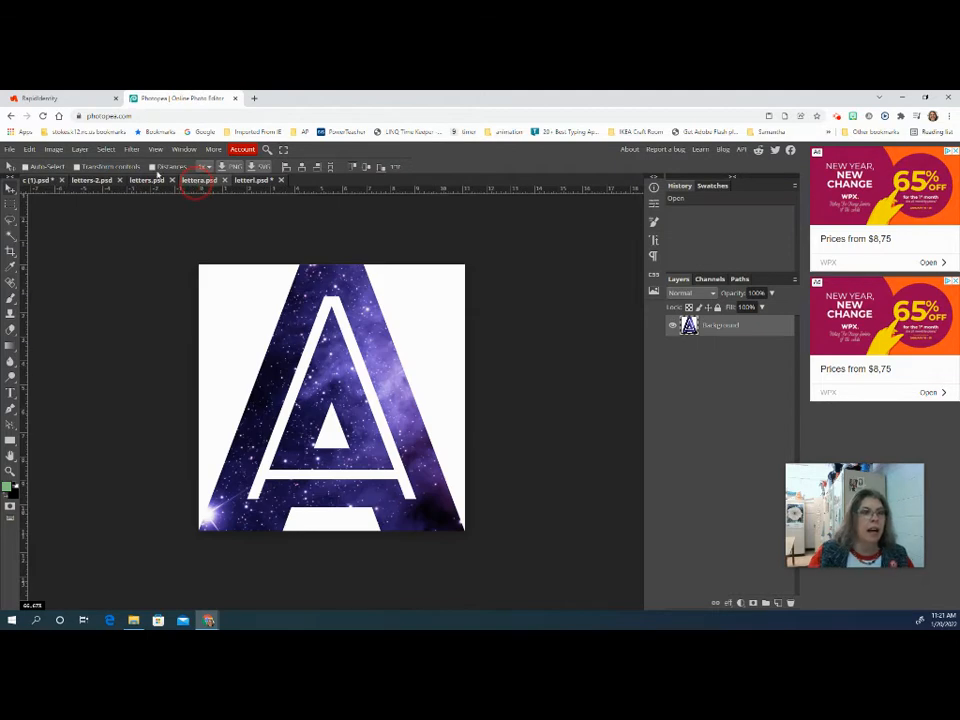
pyautogui.click(106, 149)
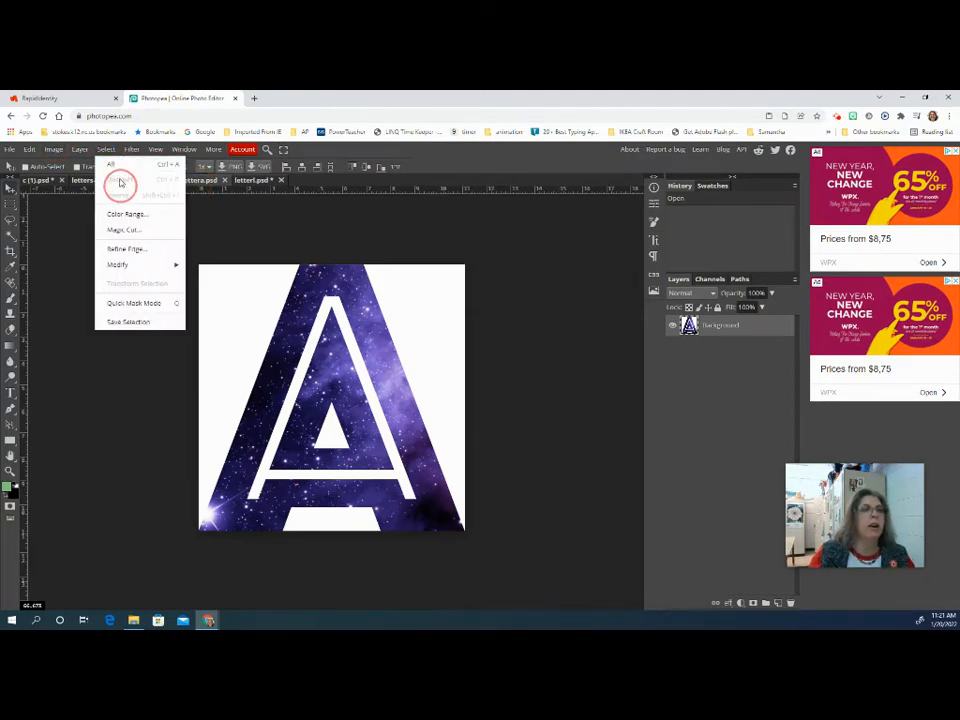
pyautogui.click(112, 165)
pyautogui.click(30, 150)
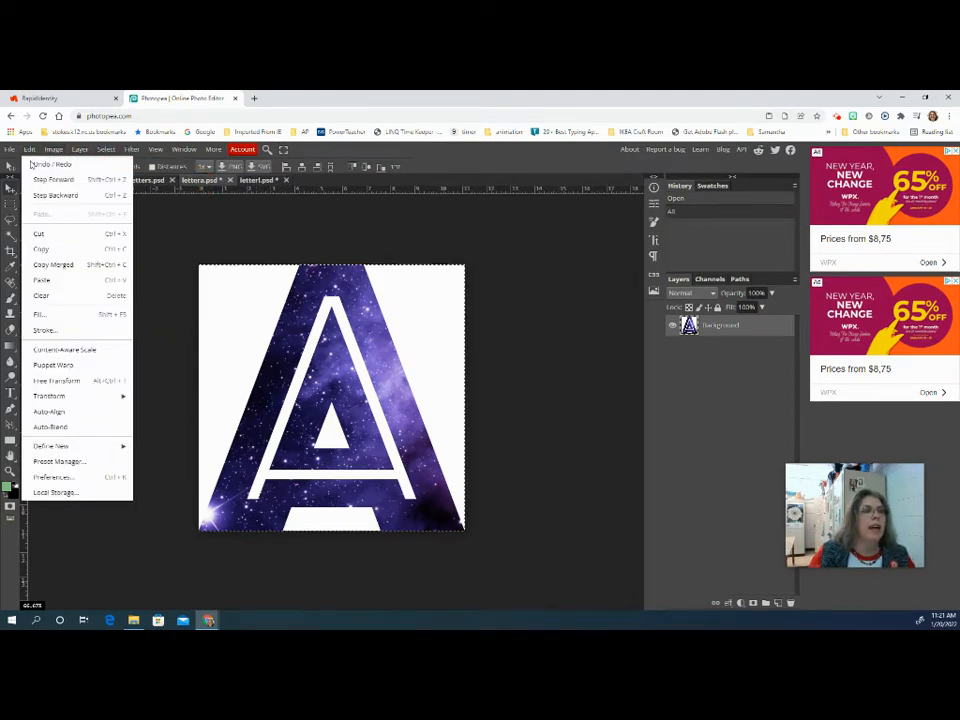
pyautogui.click(52, 249)
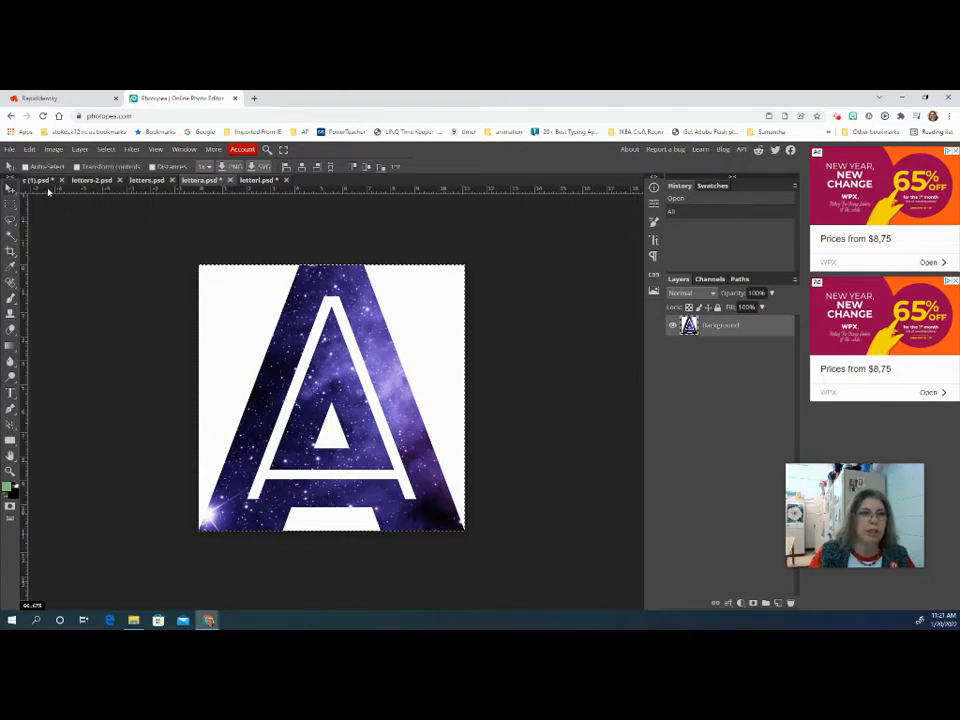
# Paste the copied A into the c (1).psd canvas and move it directly beside the L.
pyautogui.click(33, 180)
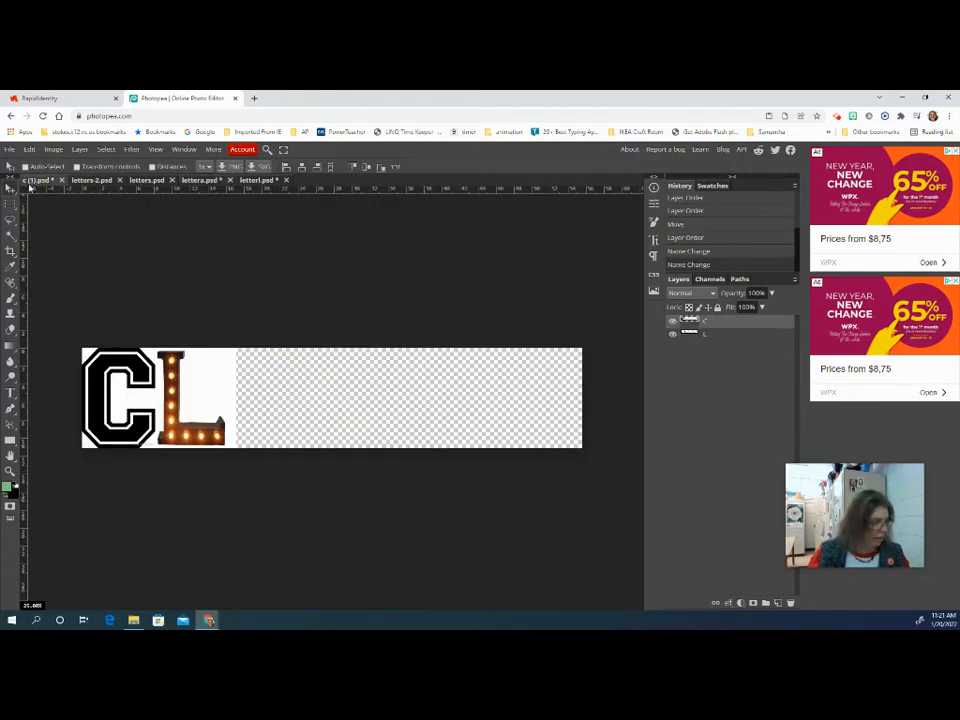
pyautogui.hotkey('ctrl', 'v')
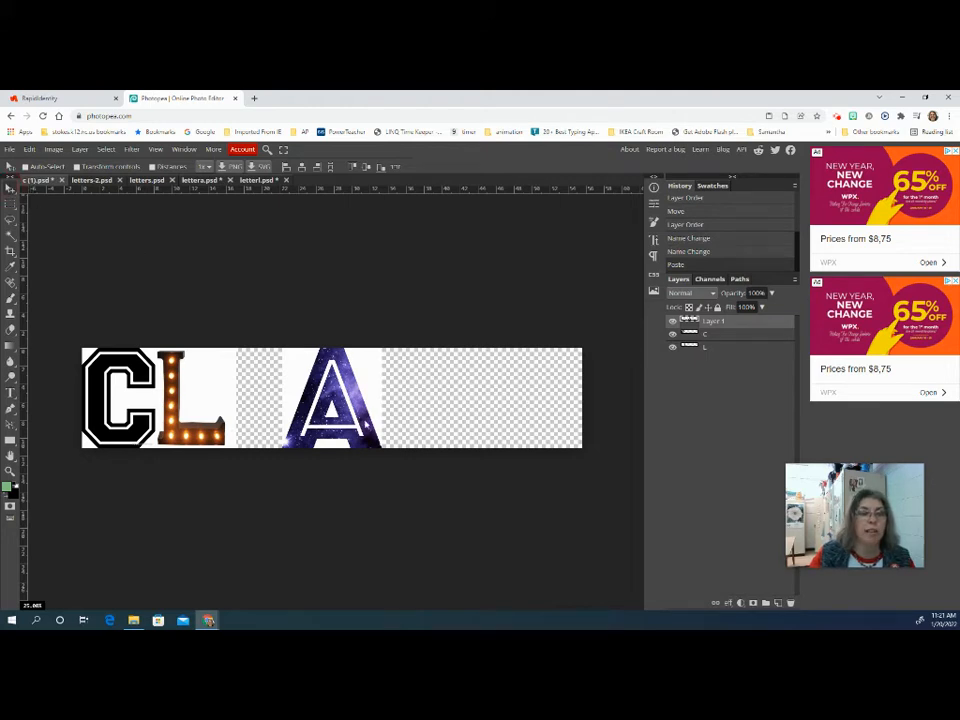
pyautogui.moveTo(356, 412); pyautogui.dragTo(311, 423)
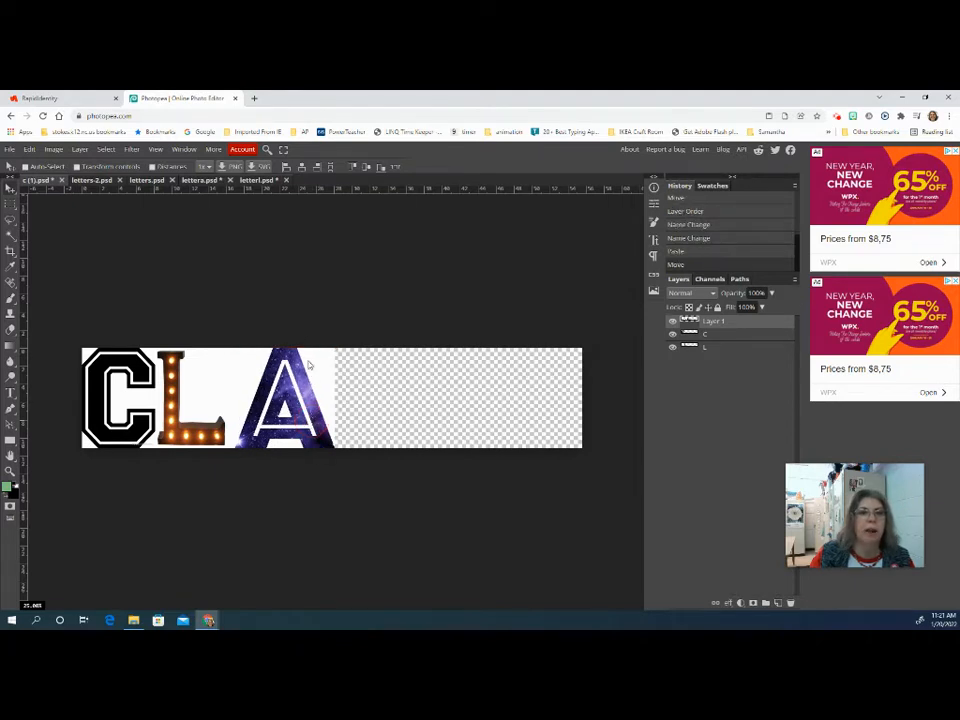
# Copy a rectangular selection around the S in letters.psd, spanning the image's full width and leaving out the extra background above and below.
pyautogui.click(145, 181)
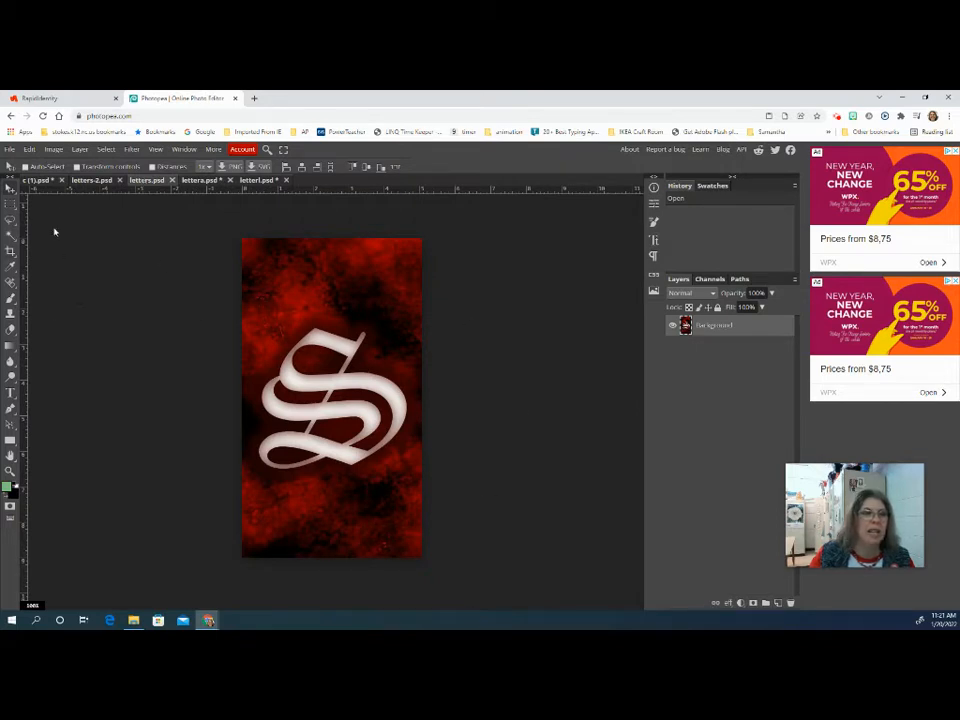
pyautogui.click(15, 205)
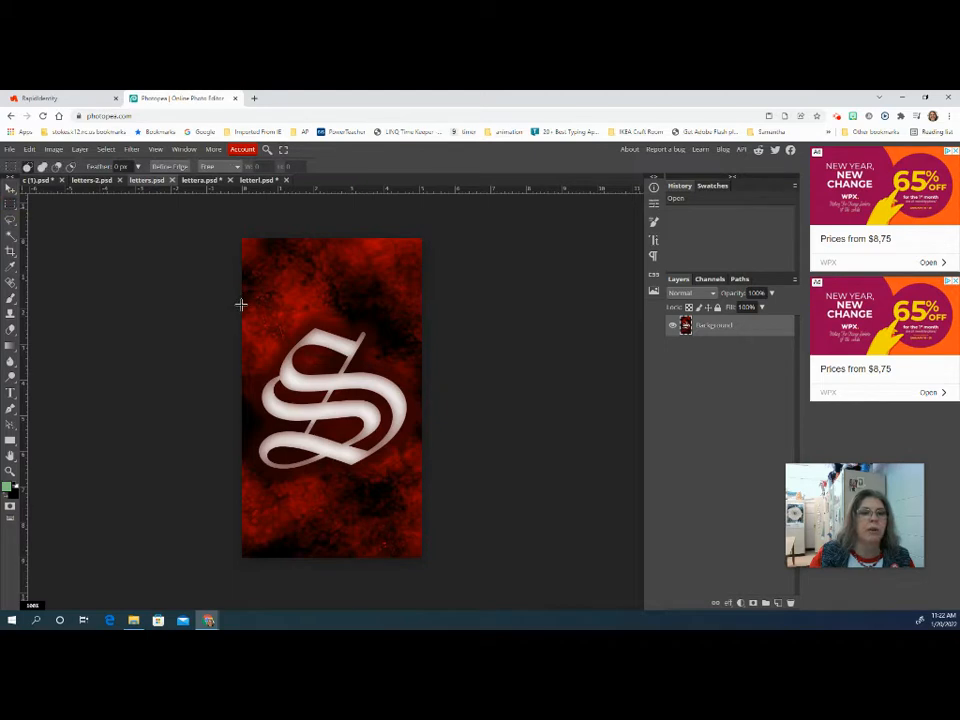
pyautogui.moveTo(242, 305); pyautogui.dragTo(447, 487)
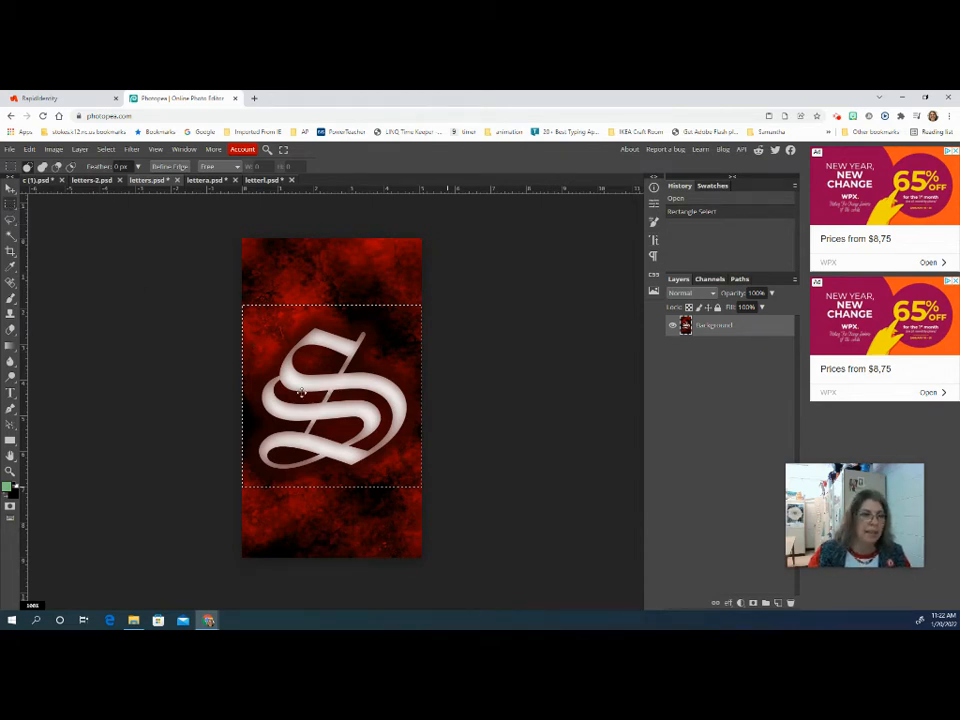
pyautogui.click(31, 150)
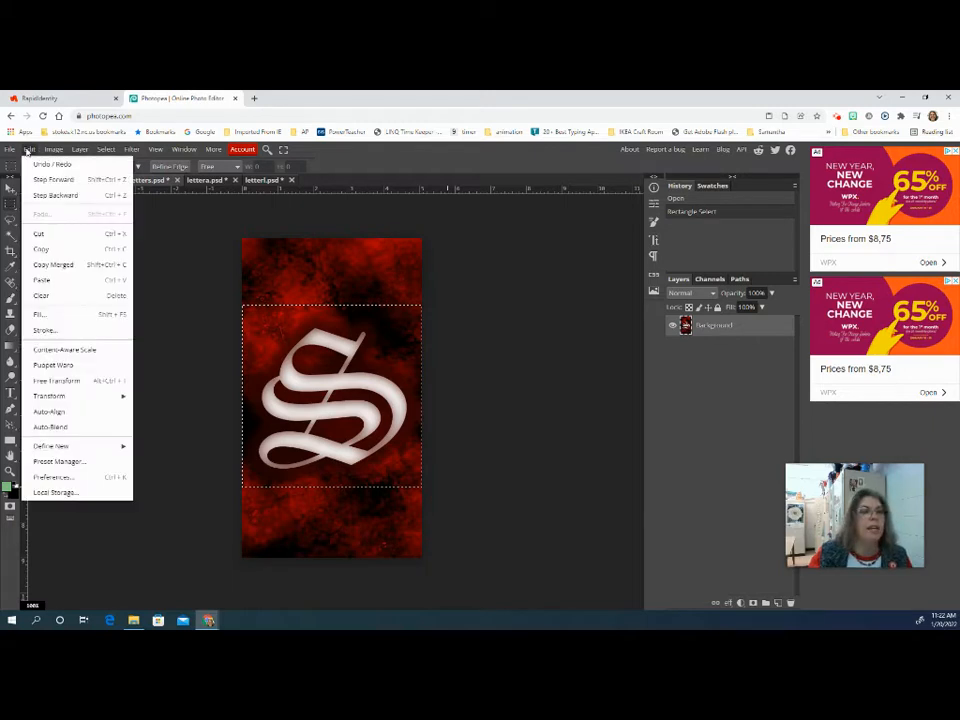
pyautogui.click(68, 250)
# Paste the copied S into the c (1).psd canvas and move it into the empty area beside the A.
pyautogui.click(35, 181)
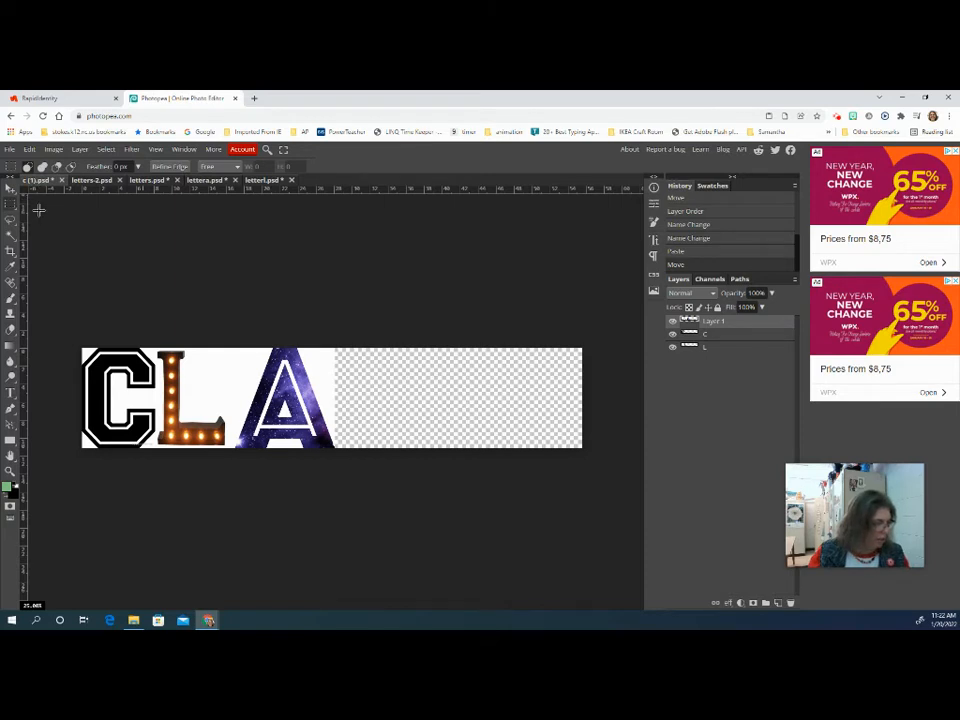
pyautogui.hotkey('ctrl', 'v')
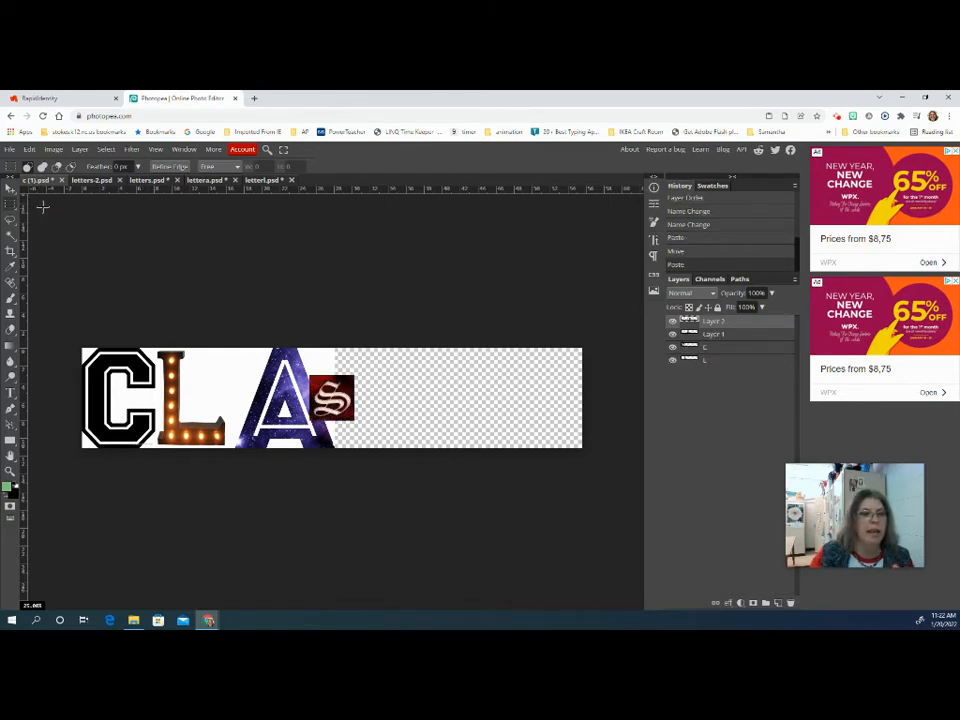
pyautogui.click(10, 187)
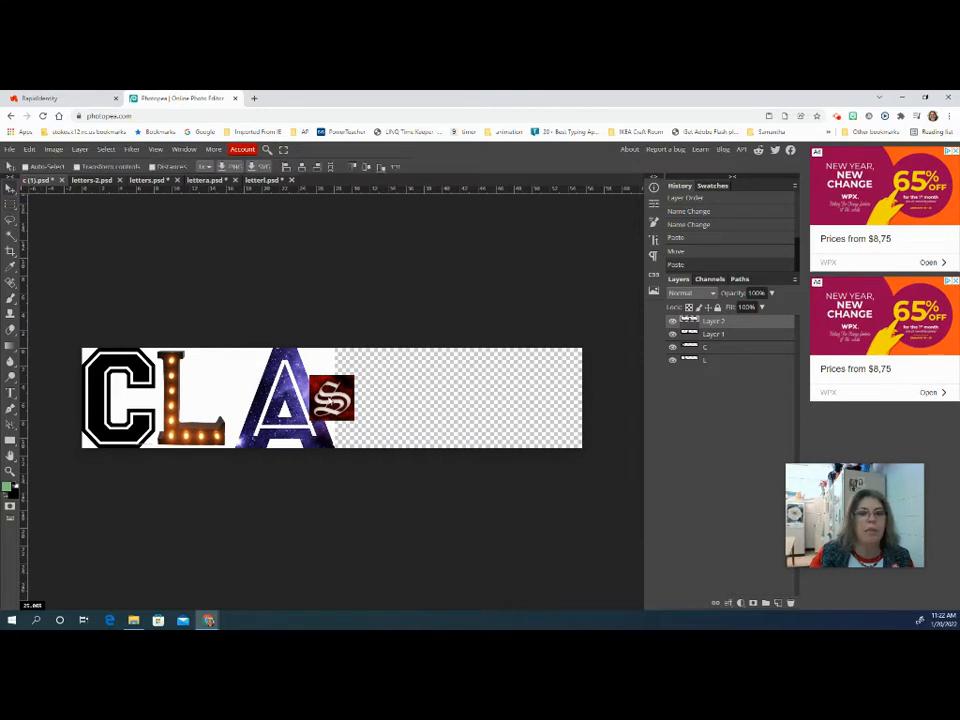
pyautogui.moveTo(356, 381); pyautogui.dragTo(384, 360)
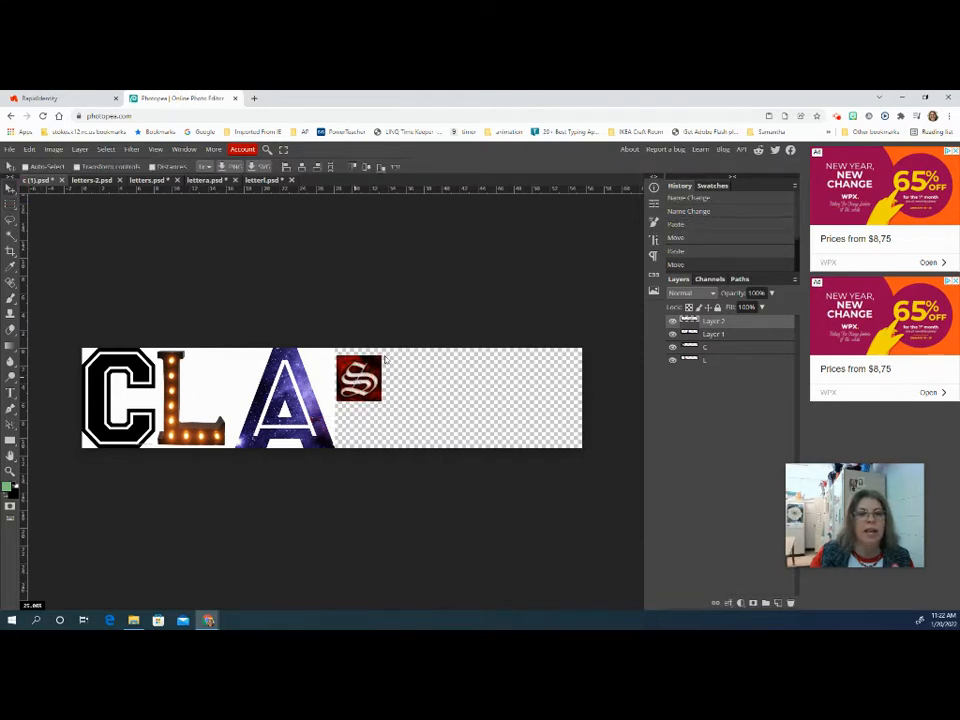
# Save the canvas as a PSD file named alphabet-exercise in the alphabet folder.
pyautogui.click(9, 150)
pyautogui.click(31, 263)
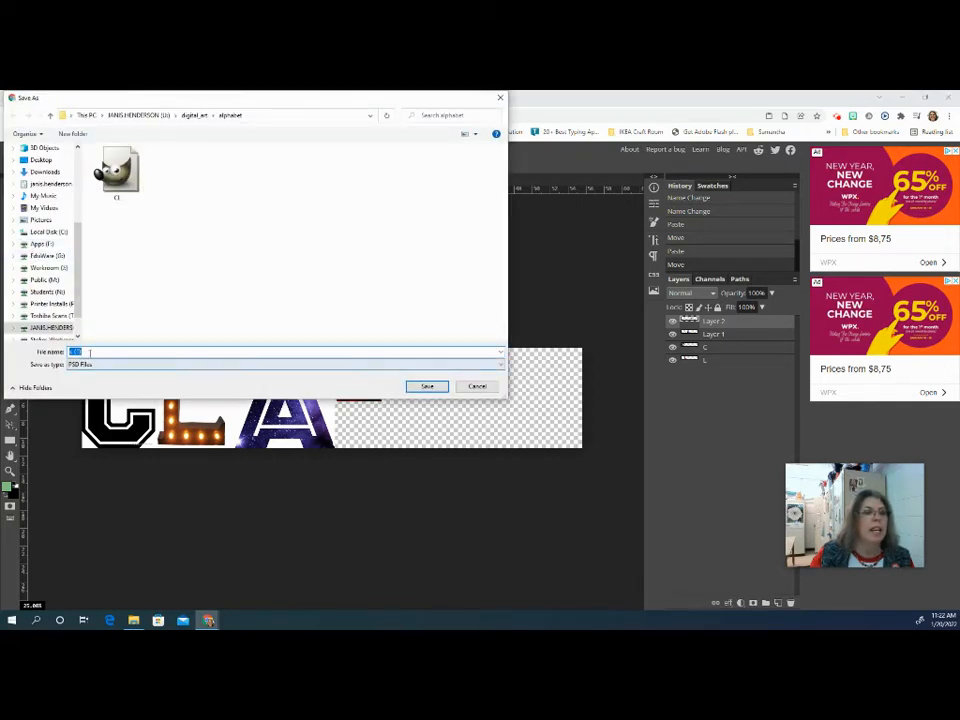
pyautogui.click(95, 352)
pyautogui.press('BackSpace')
pyautogui.press('BackSpace')
pyautogui.press('BackSpace')
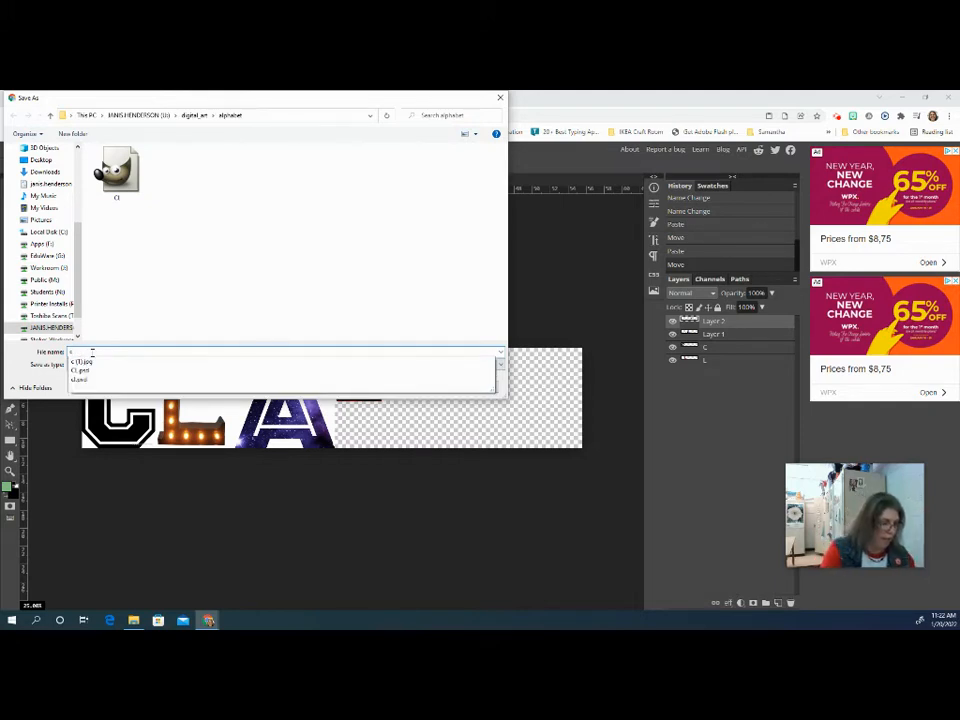
pyautogui.write('lass')
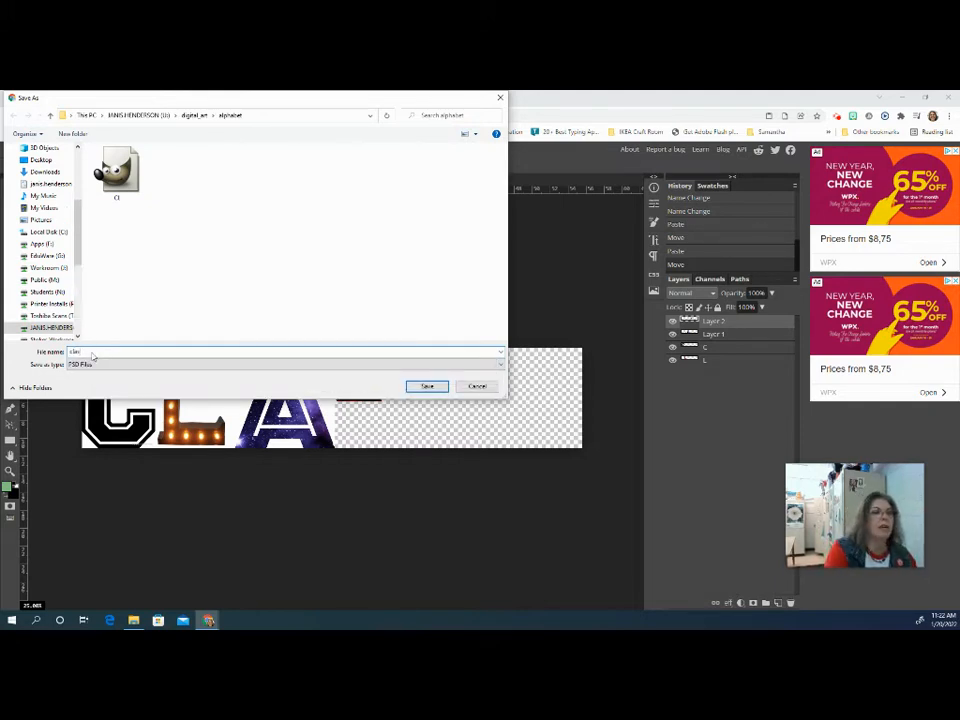
pyautogui.press('BackSpace')
pyautogui.press('BackSpace')
pyautogui.press('BackSpace')
pyautogui.press('BackSpace')
pyautogui.press('BackSpace')
pyautogui.write('alph')
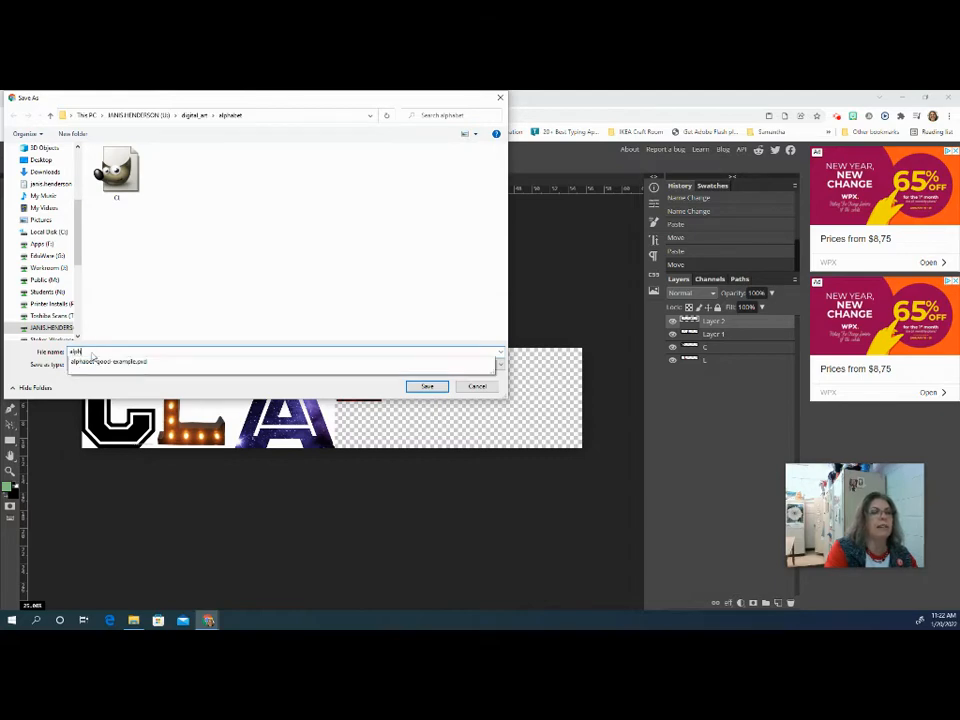
pyautogui.write('abet-')
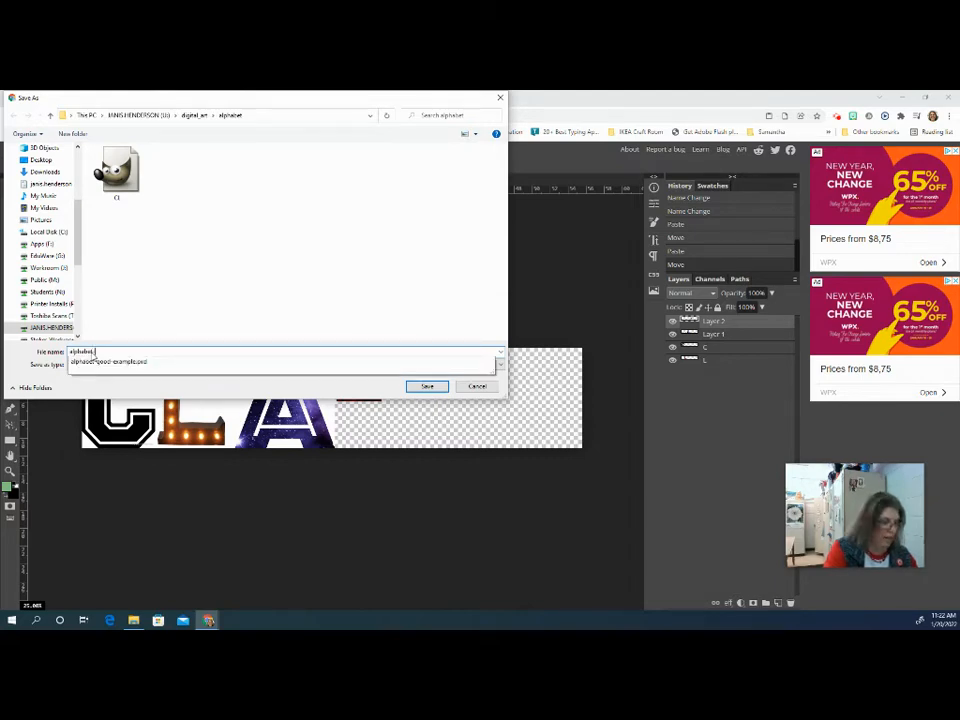
pyautogui.write('_a')
pyautogui.press('Return')
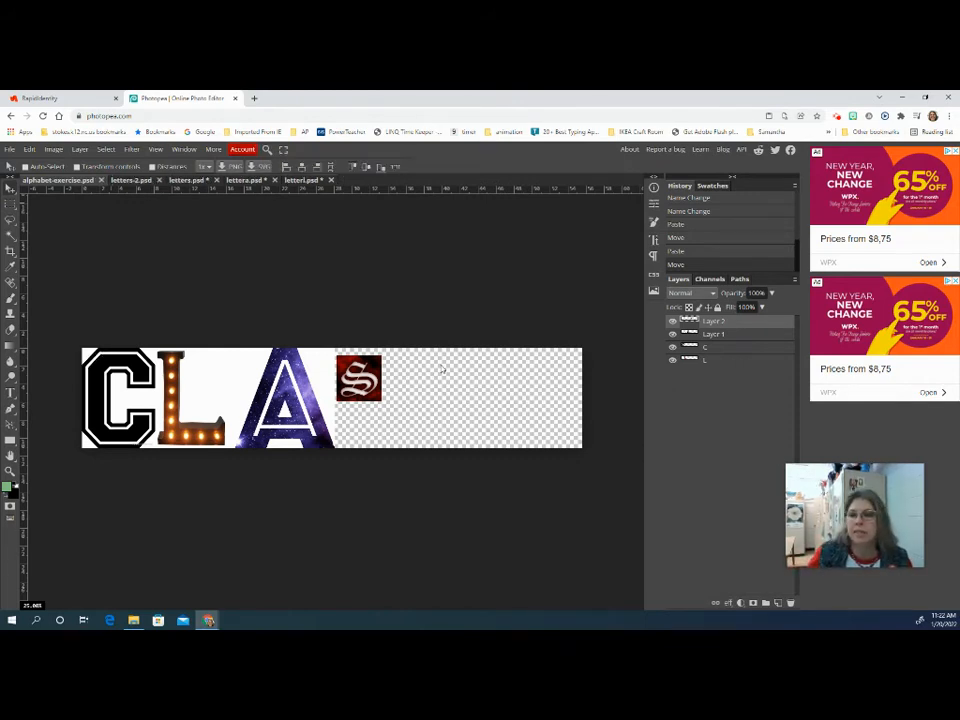
# Identify Layer 2 by toggling its visibility and rename it as "S".
pyautogui.click(673, 321)
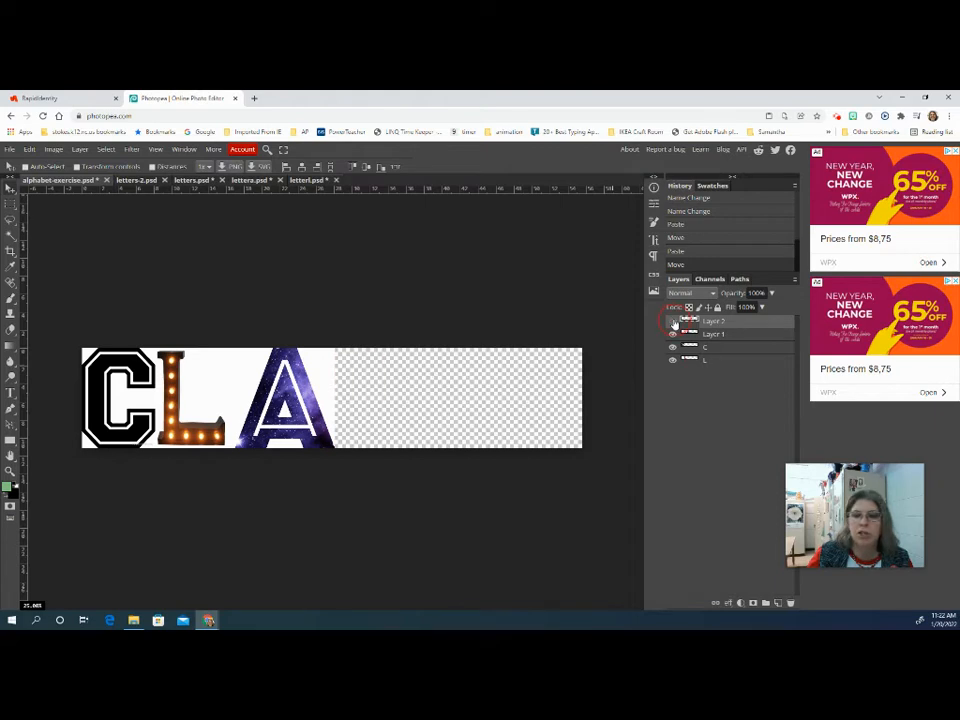
pyautogui.click(673, 321)
pyautogui.doubleClick(714, 322)
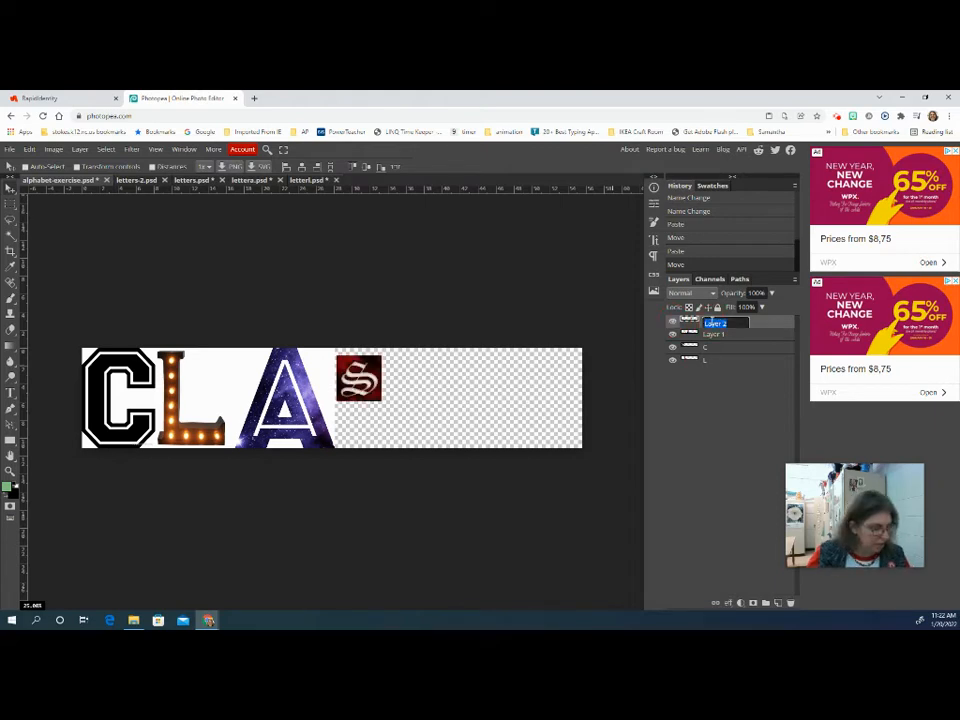
pyautogui.write('S')
pyautogui.press('Return')
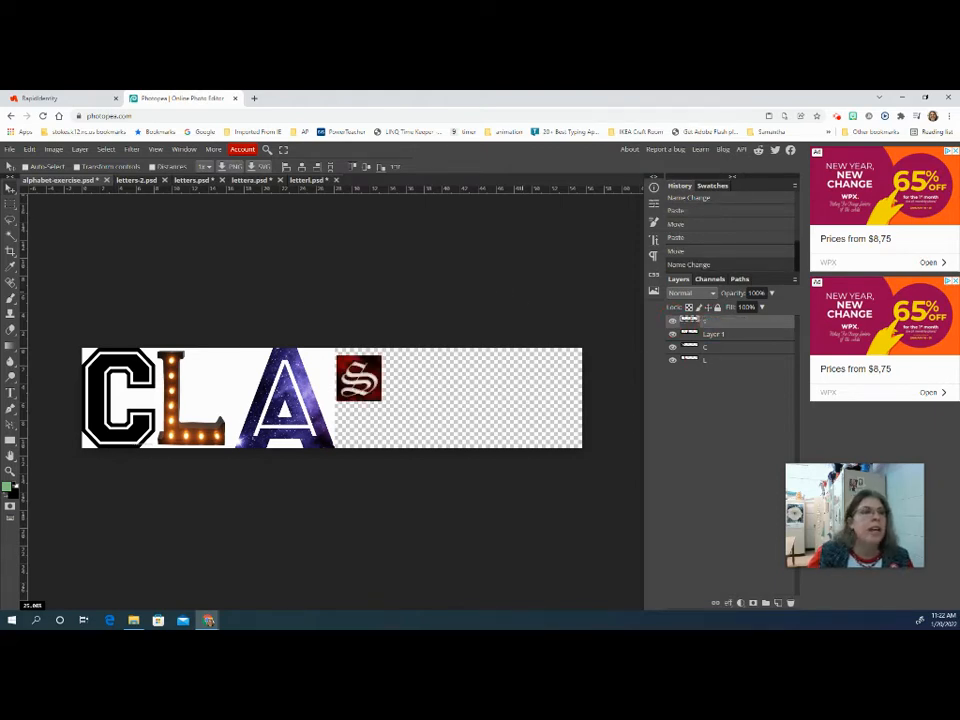
# Scale the S to the full canvas height, about 194% wide and 225% high, and align it against the A's edge.
pyautogui.click(29, 149)
pyautogui.click(64, 379)
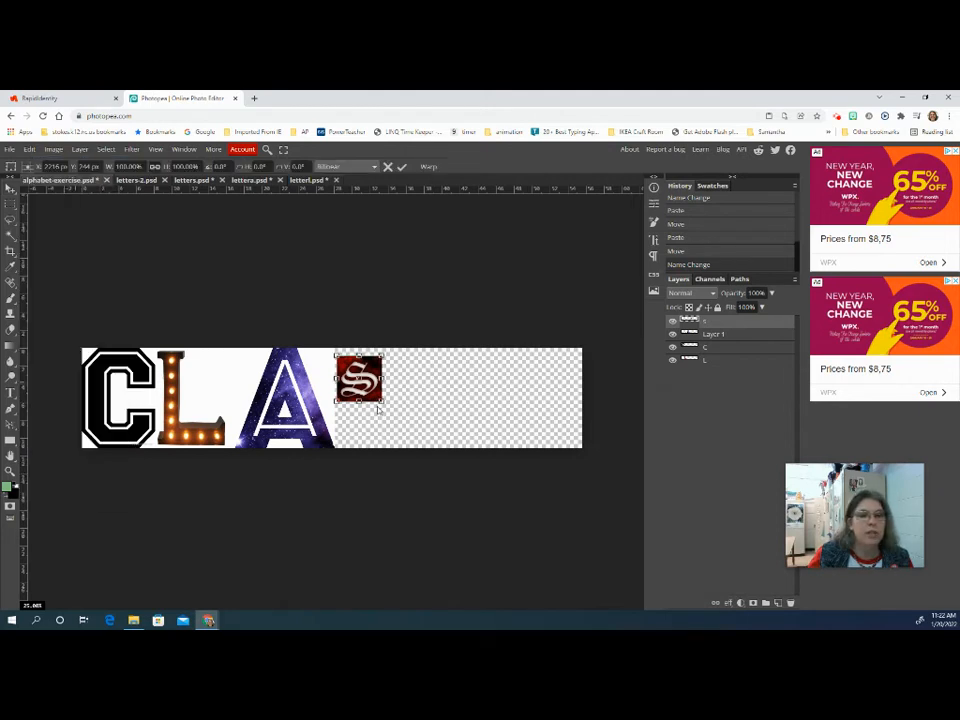
pyautogui.moveTo(382, 400); pyautogui.dragTo(408, 450)
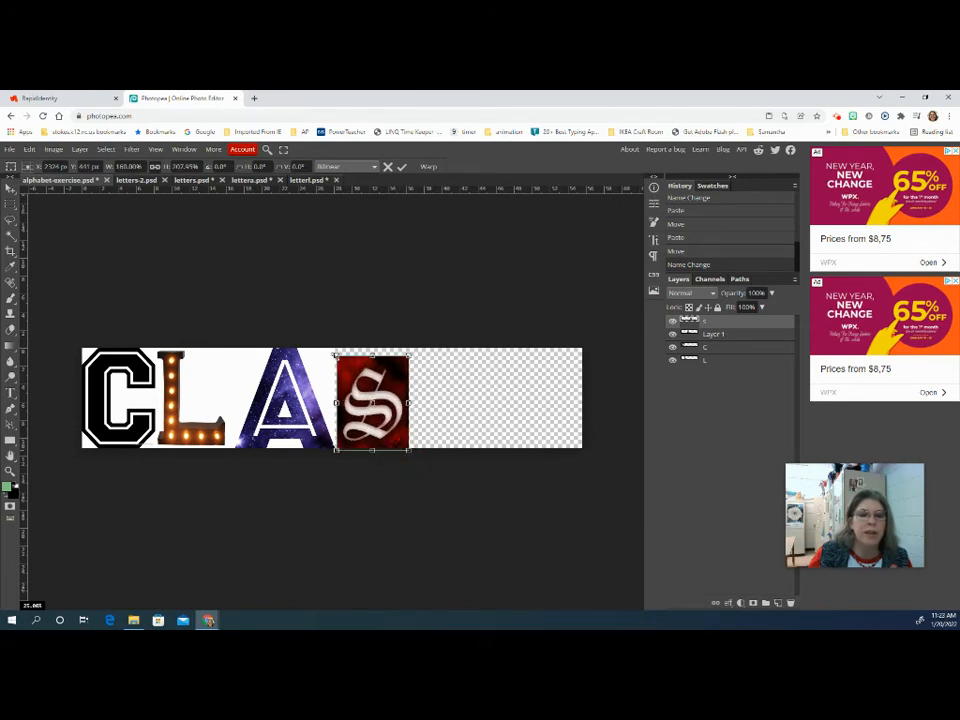
pyautogui.moveTo(335, 356); pyautogui.dragTo(329, 349)
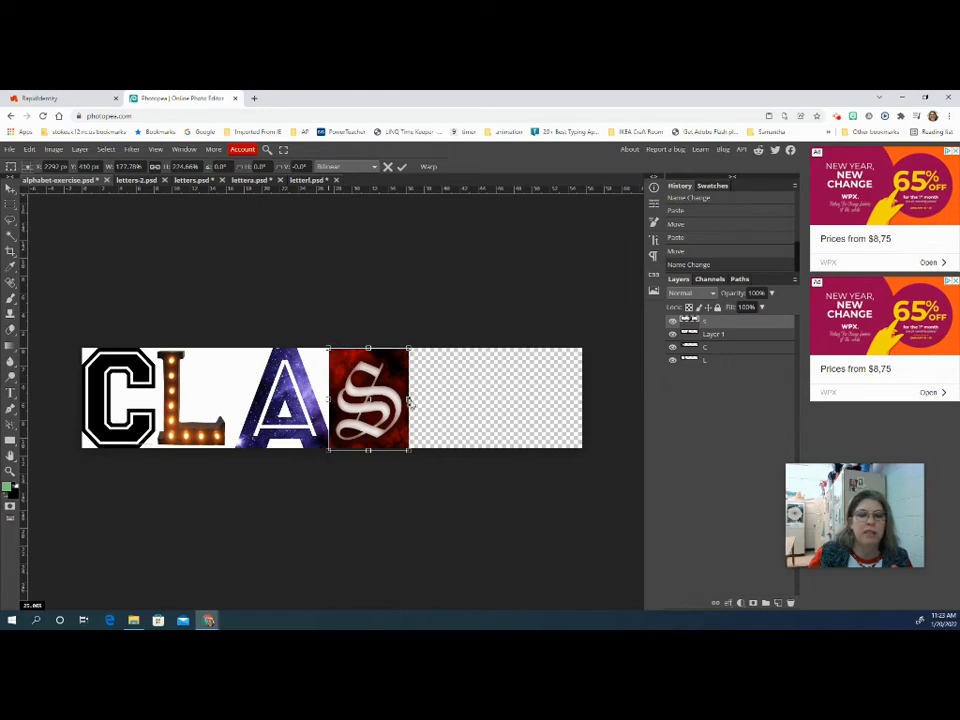
pyautogui.moveTo(408, 398); pyautogui.dragTo(416, 398)
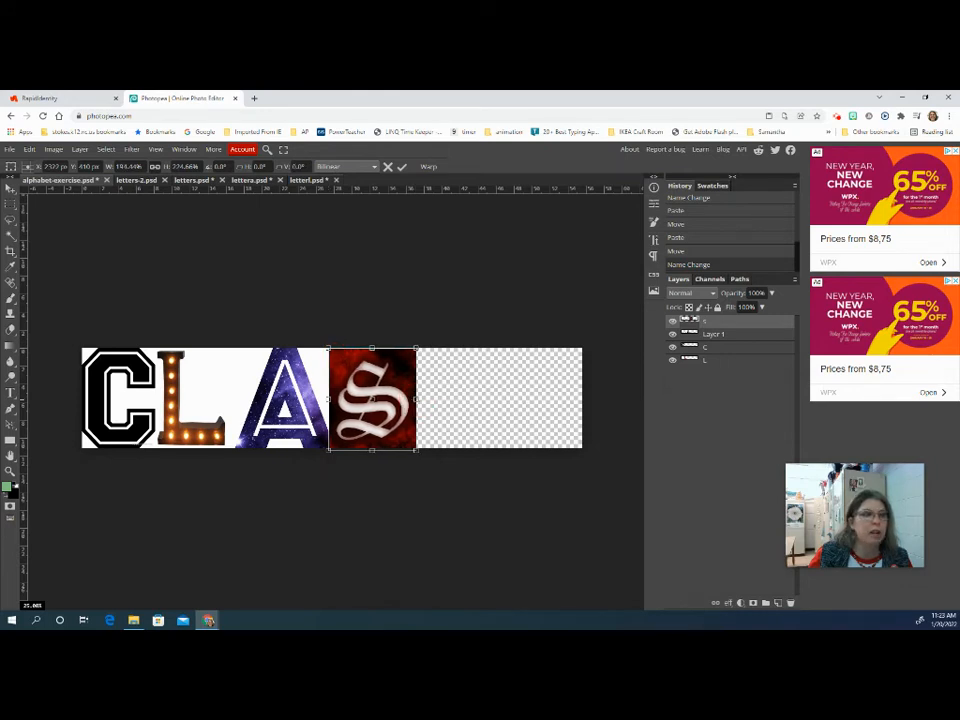
pyautogui.click(10, 190)
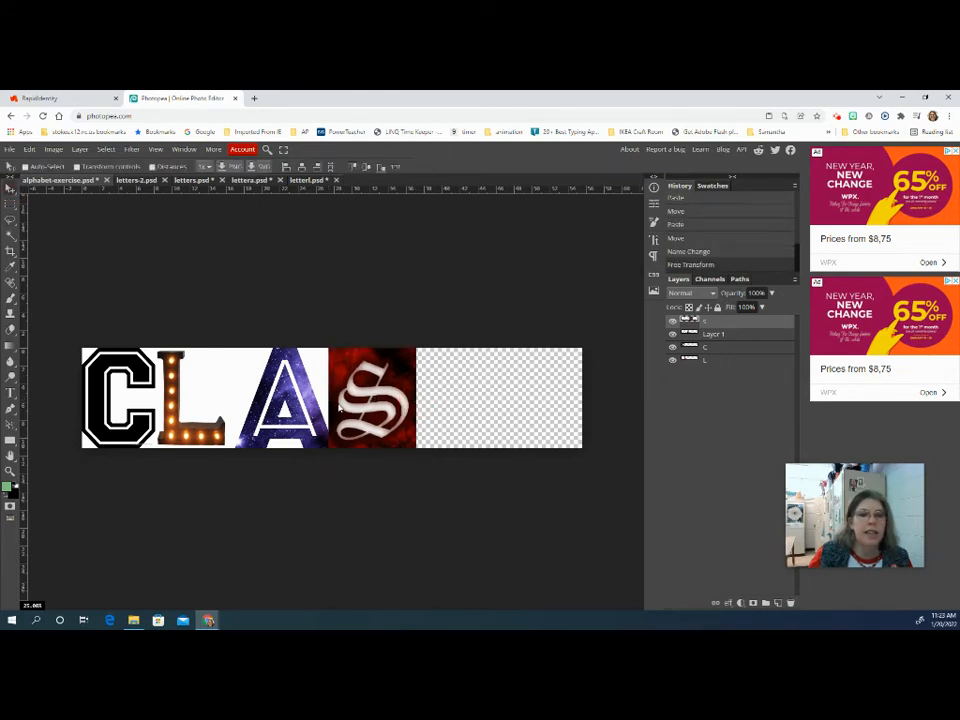
pyautogui.moveTo(362, 408)
pyautogui.mouseDown()
pyautogui.moveTo(384, 410)
pyautogui.moveTo(370, 410)
pyautogui.mouseUp()
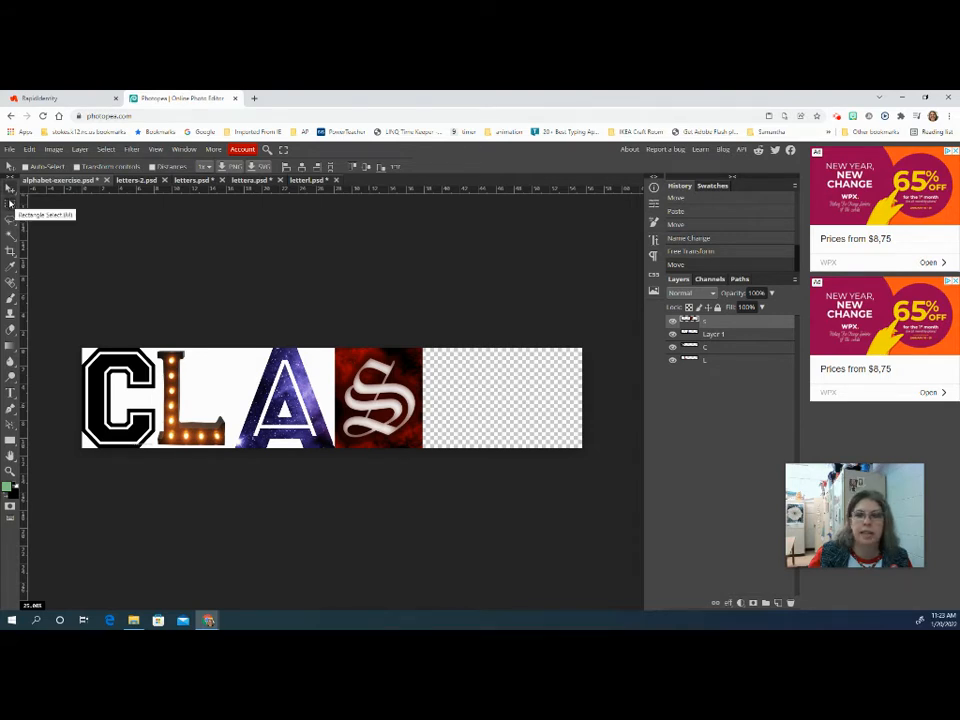
# Toggle the S layer's visibility off and on to check which letter it controls.
pyautogui.click(672, 320)
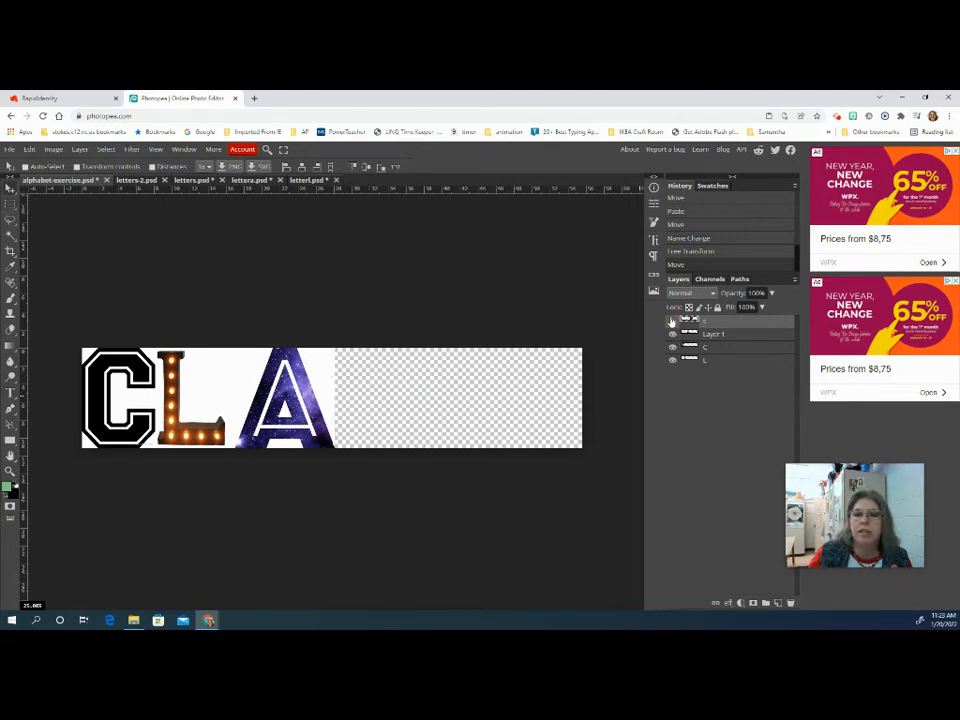
pyautogui.click(672, 320)
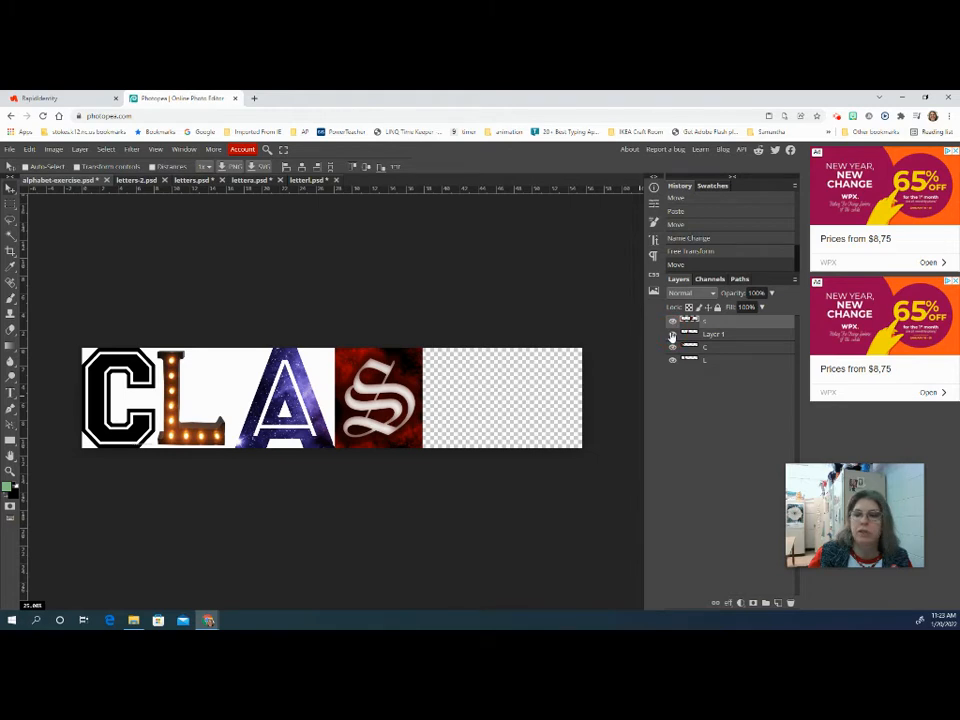
pyautogui.click(672, 320)
pyautogui.click(672, 320)
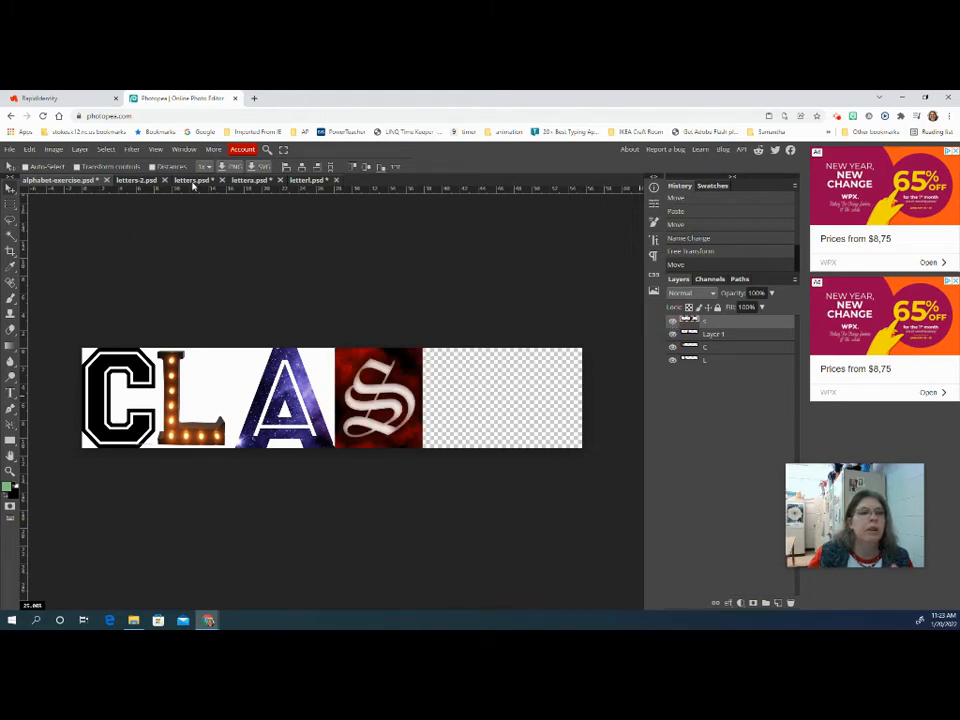
# Try to paste the whole black S image from letters-2.psd at its original size into alphabet-exercise.psd, and undo the paste.
pyautogui.click(193, 182)
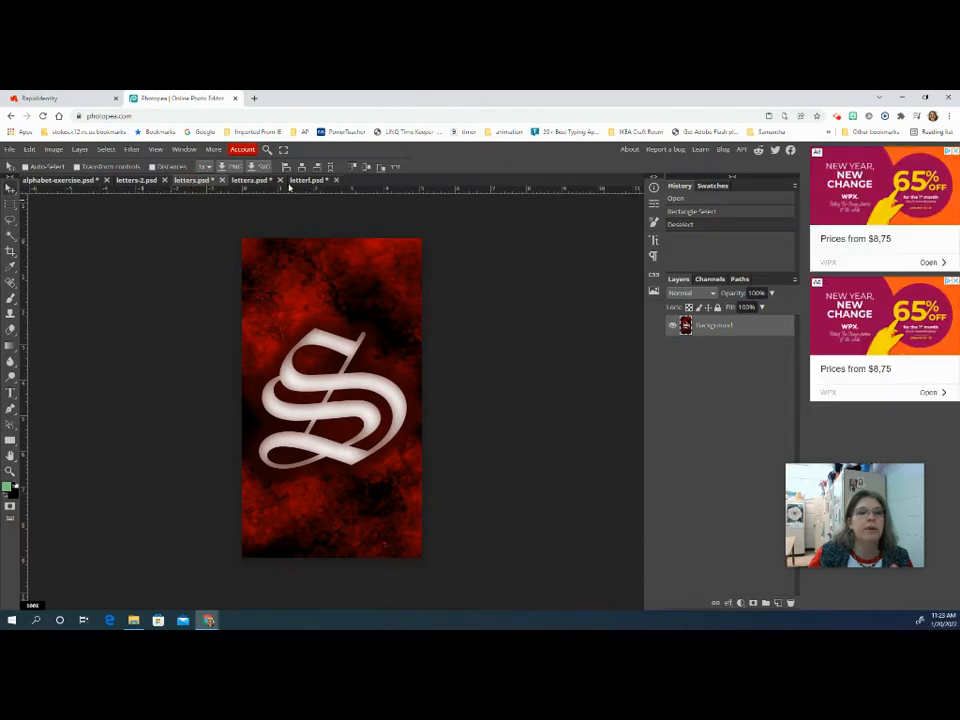
pyautogui.click(137, 182)
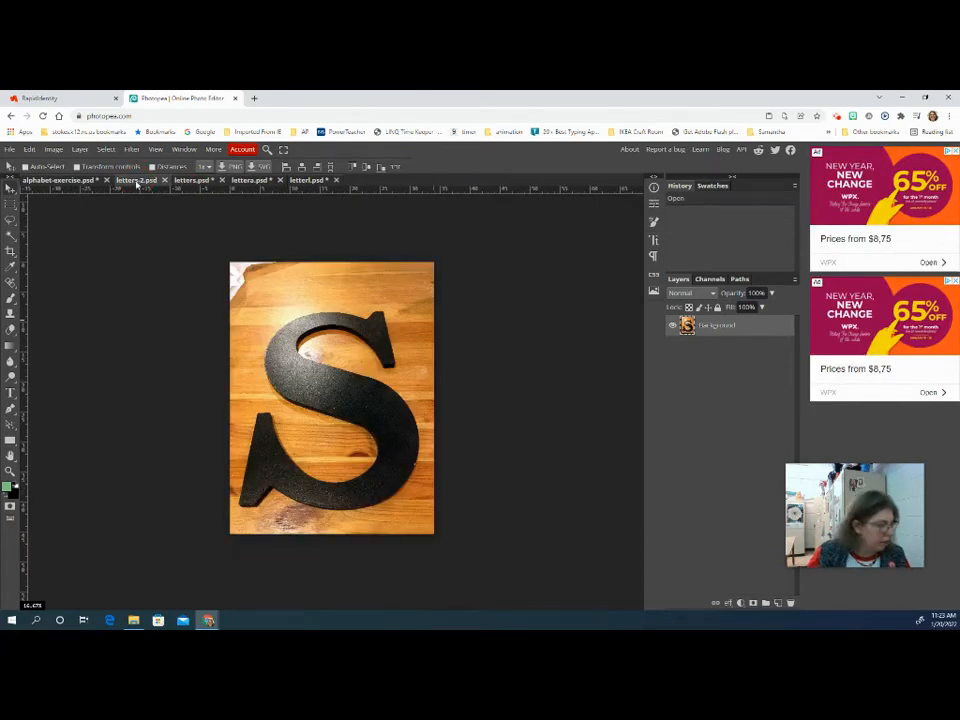
pyautogui.hotkey('ctrl', 'a')
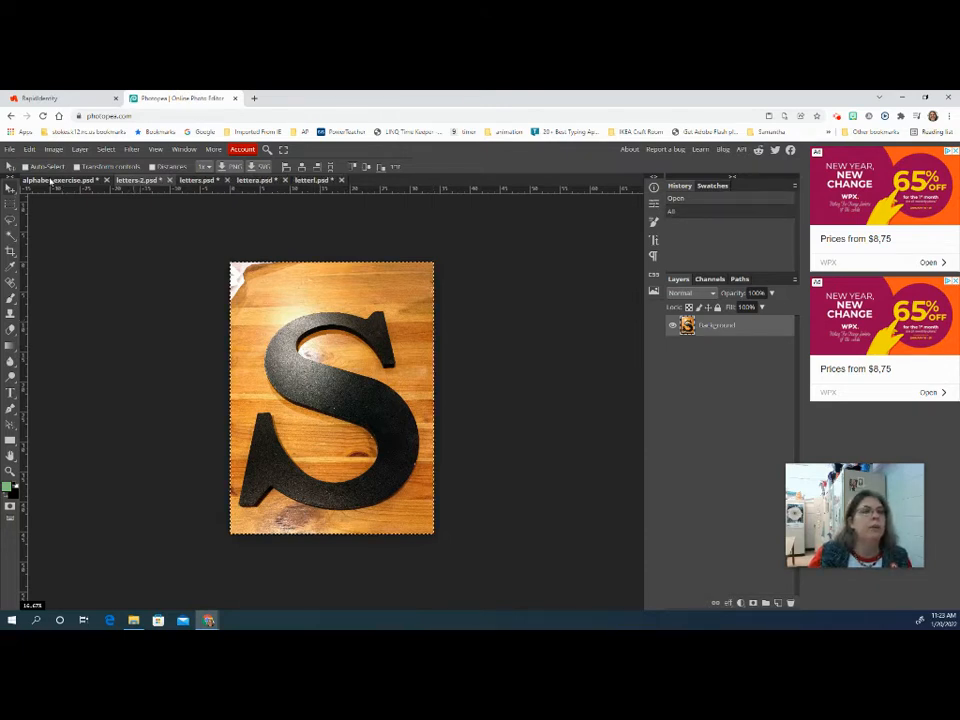
pyautogui.click(50, 181)
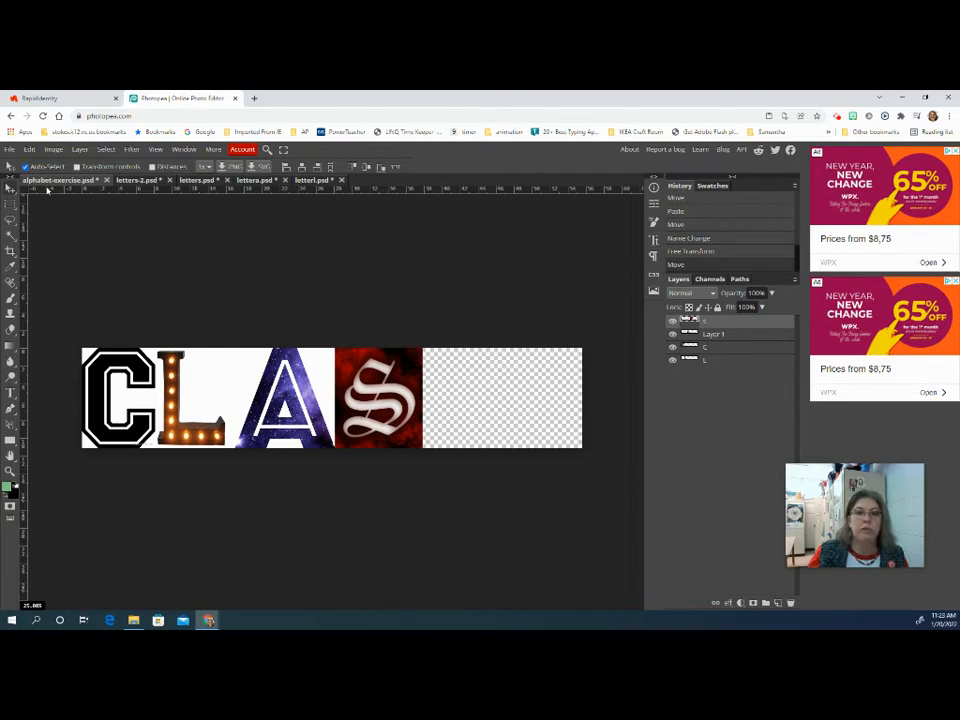
pyautogui.hotkey('ctrl', 'v')
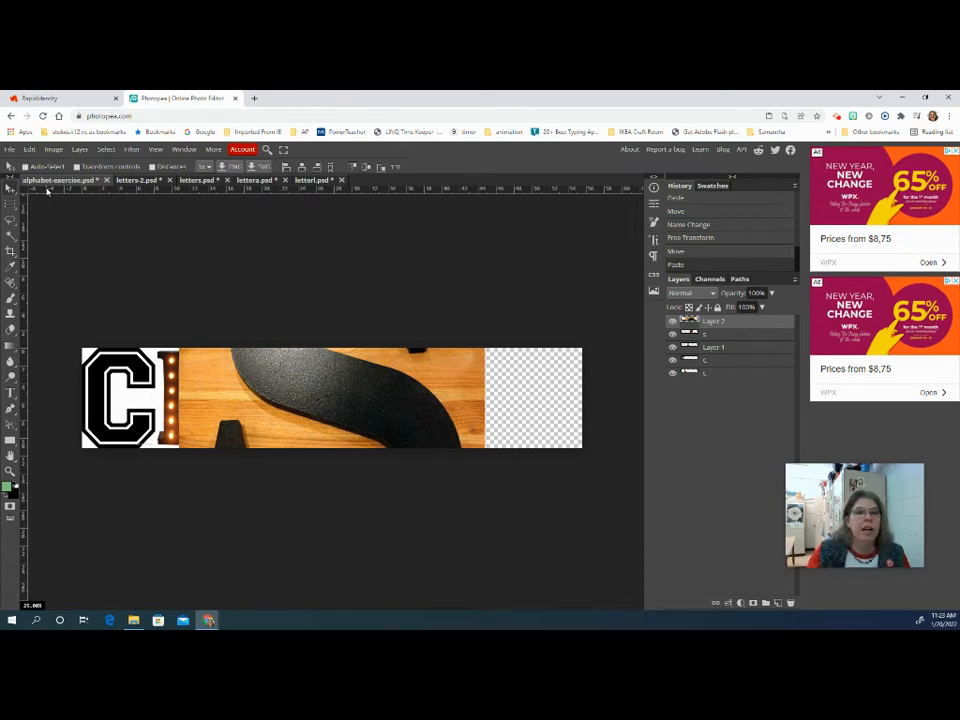
pyautogui.hotkey('ctrl', 'z')
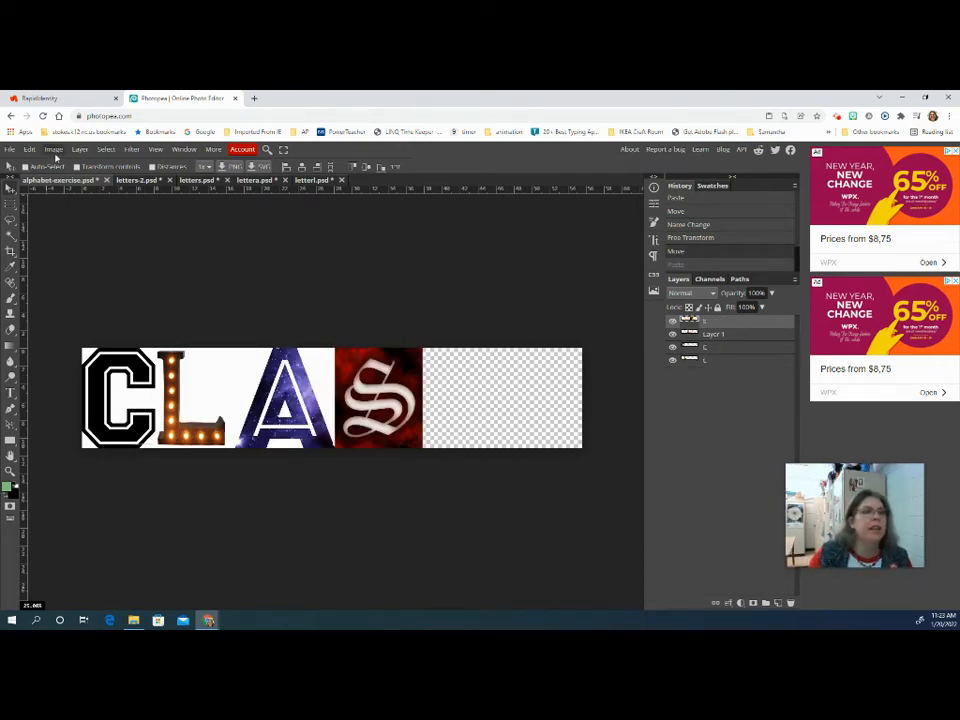
# Check the pixel dimensions of the alphabet-exercise.psd canvas without changing them.
pyautogui.click(53, 149)
pyautogui.click(91, 302)
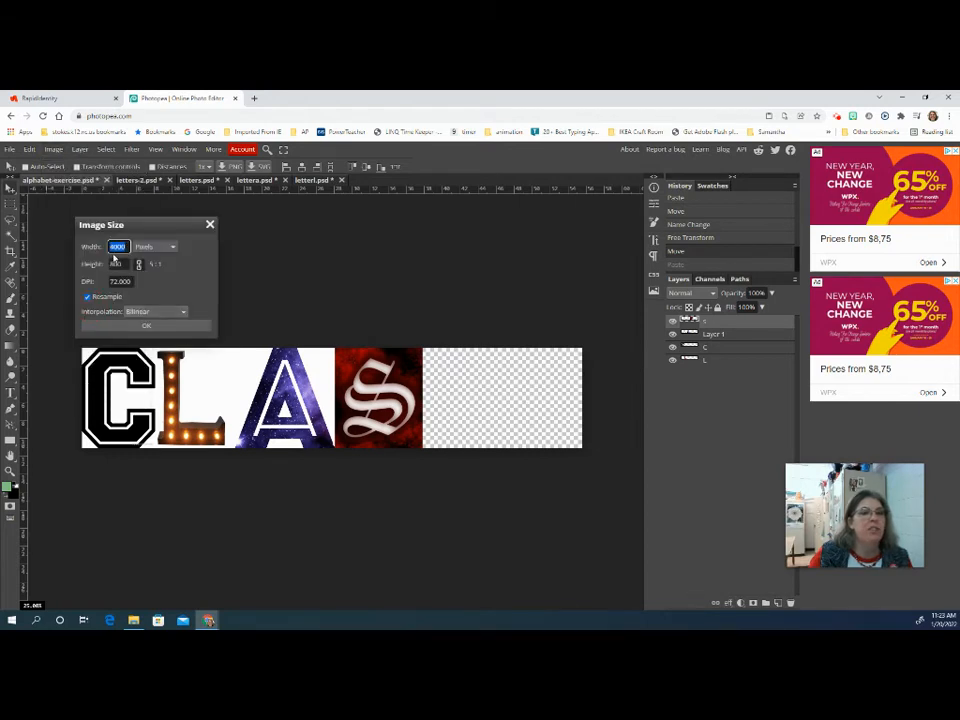
pyautogui.click(210, 224)
# Resize the black S image in letters-2.psd to a height of 800 pixels with its proportions linked.
pyautogui.click(203, 182)
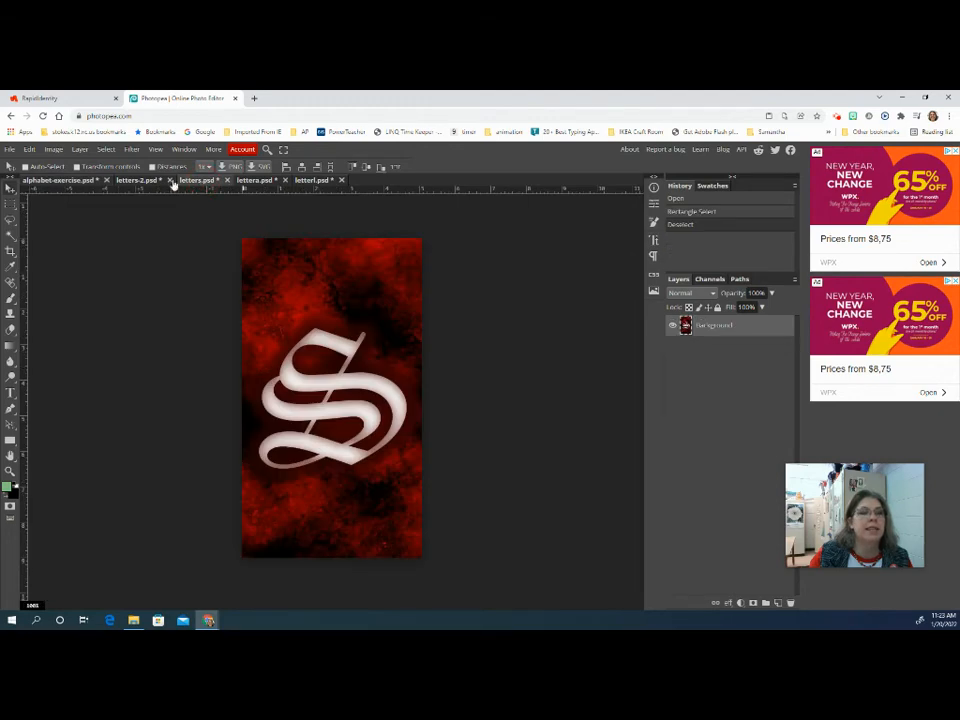
pyautogui.click(138, 180)
pyautogui.click(53, 149)
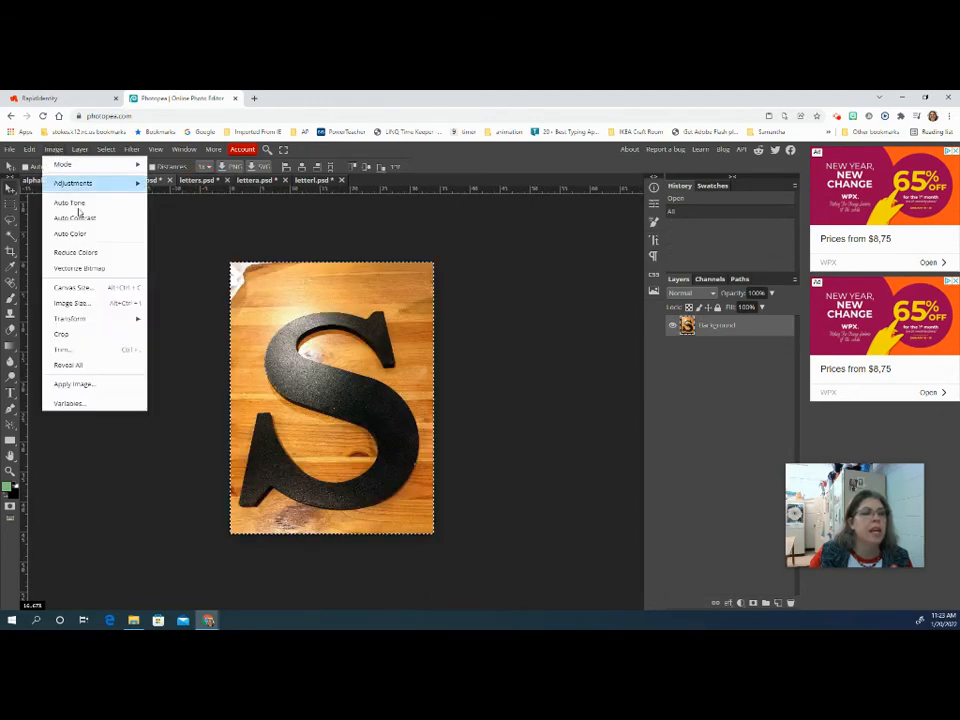
pyautogui.click(93, 302)
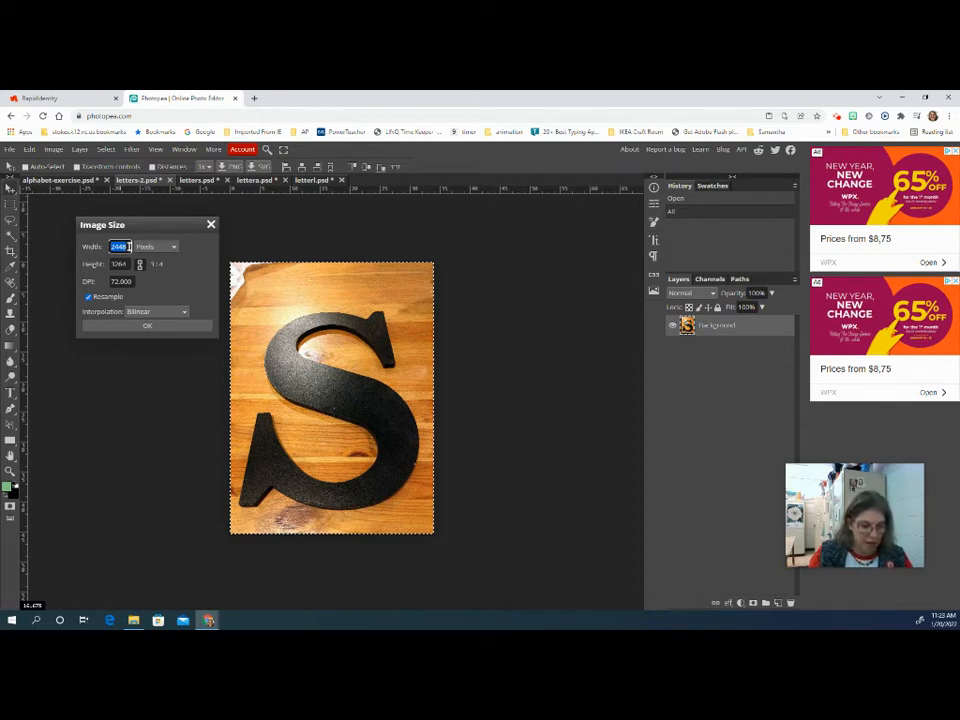
pyautogui.click(125, 264)
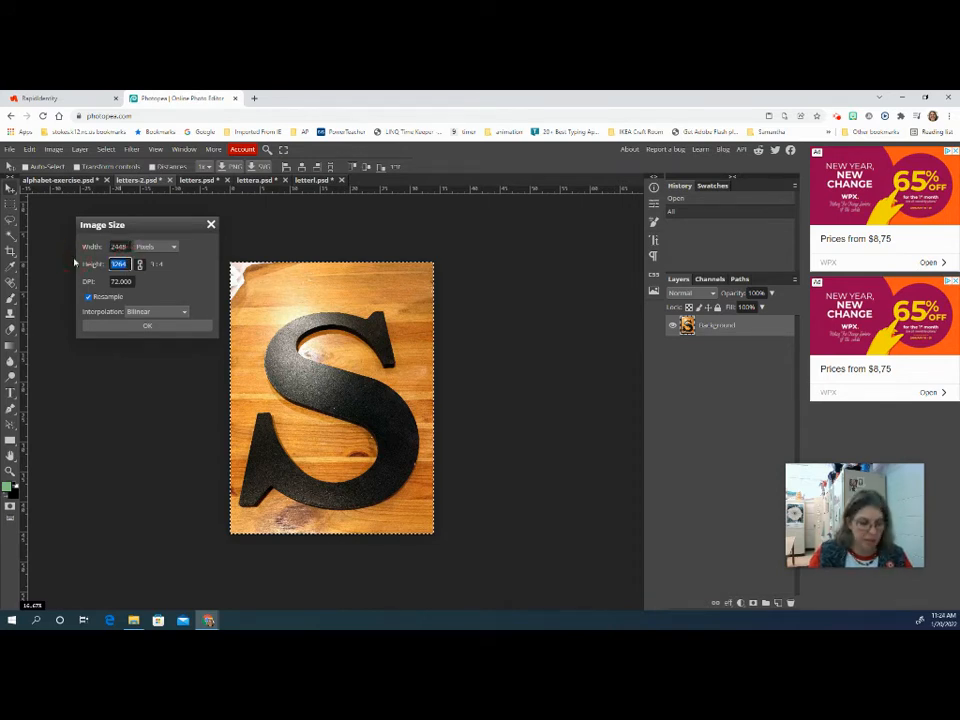
pyautogui.write('800')
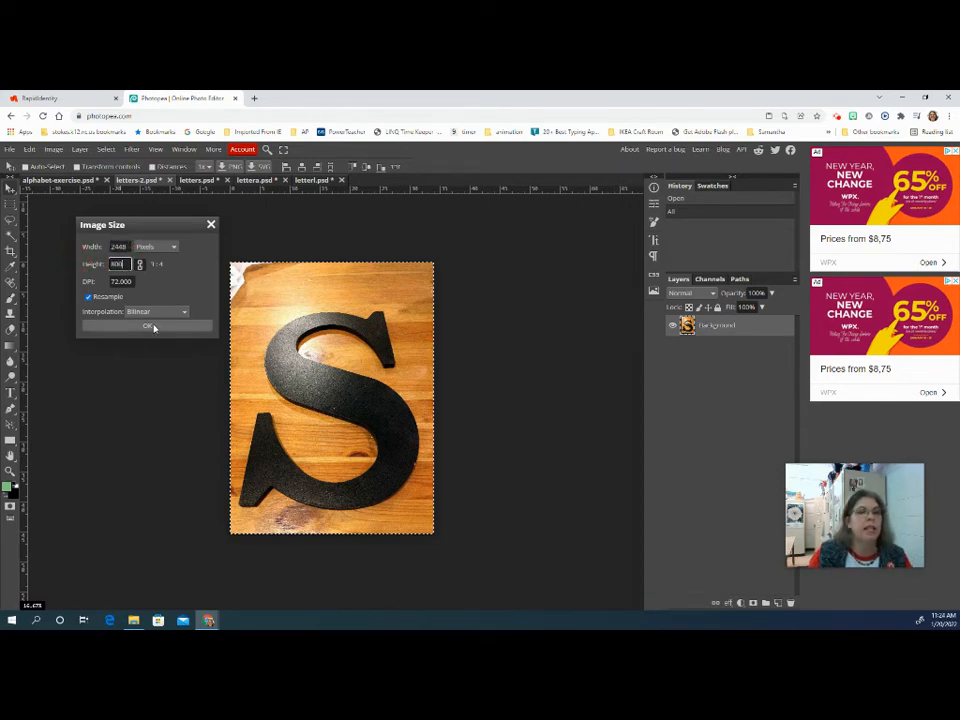
pyautogui.click(150, 326)
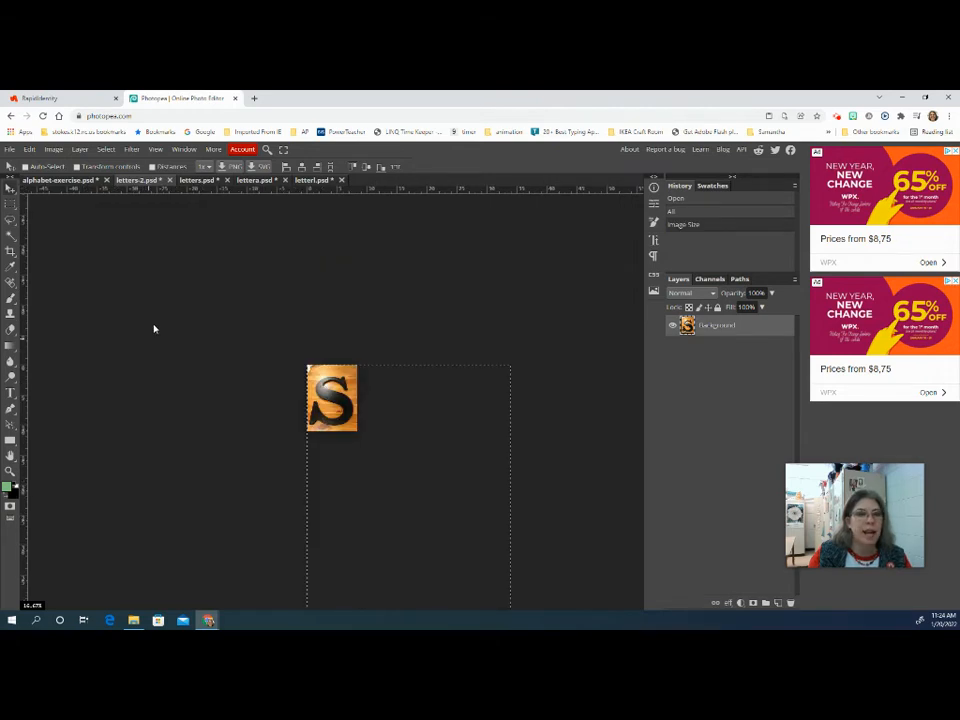
# Copy the entire resized S image into alphabet-exercise.psd and place it directly against the outer edge of the red S.
pyautogui.hotkey('ctrl', 'd')
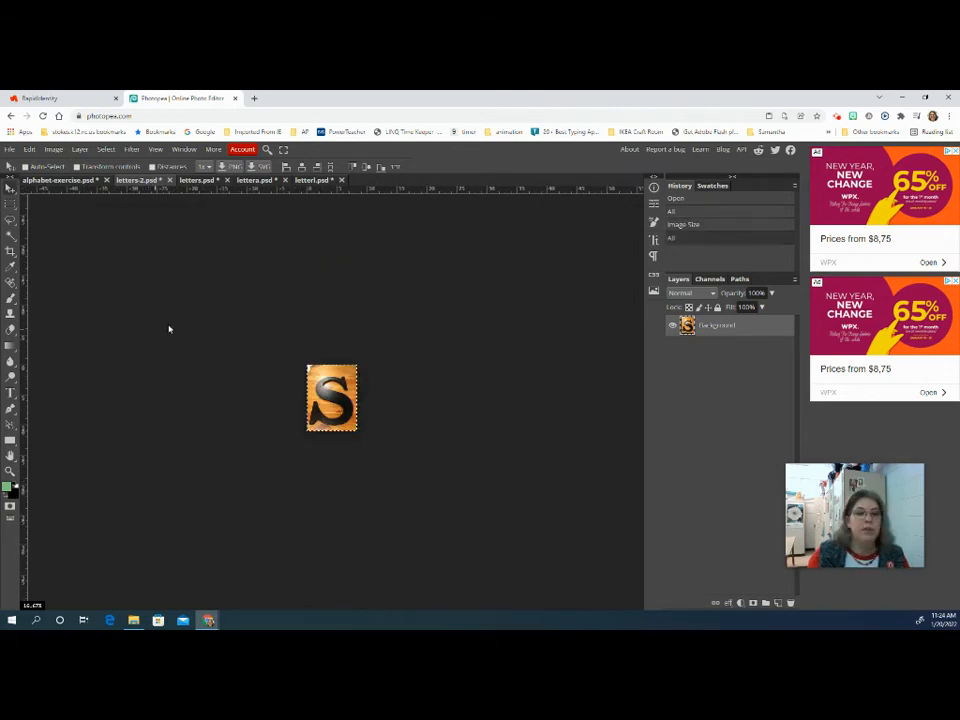
pyautogui.click(62, 180)
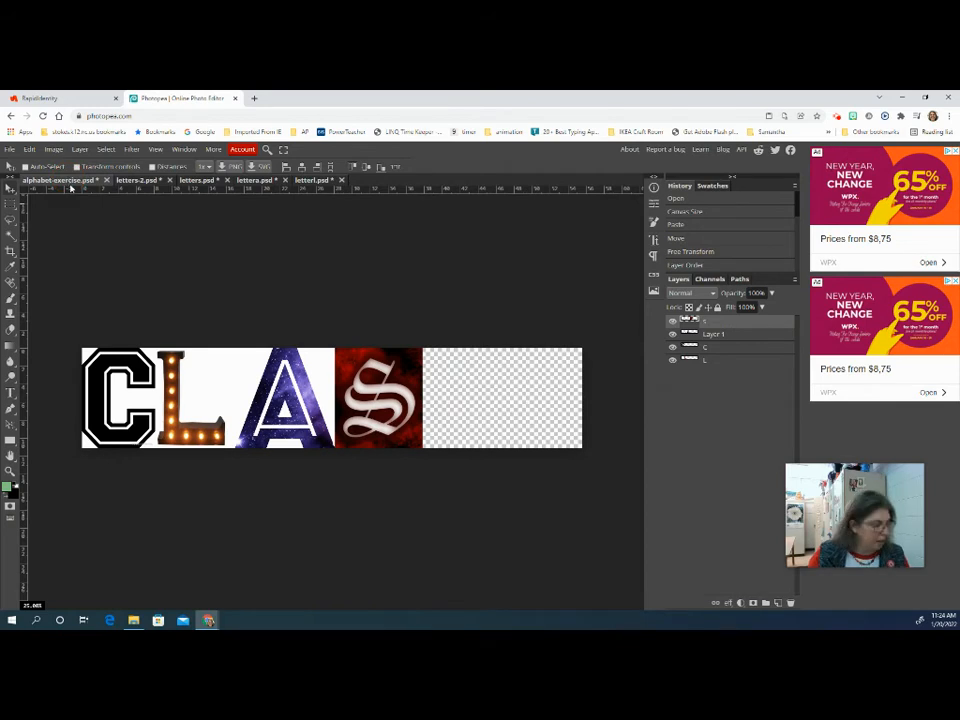
pyautogui.hotkey('ctrl', 'v')
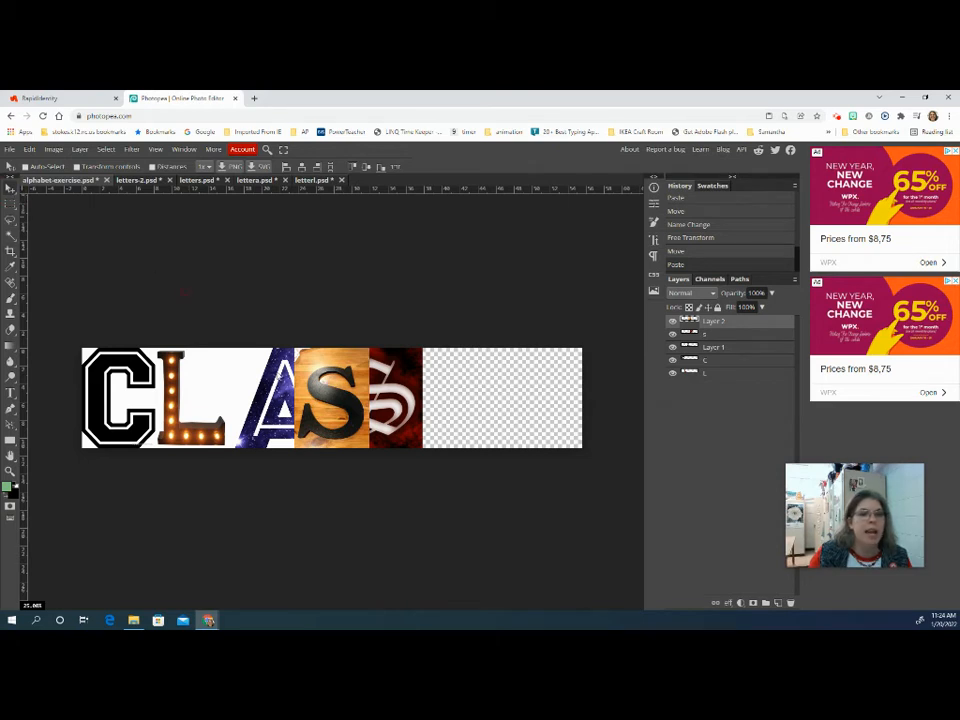
pyautogui.moveTo(352, 407); pyautogui.dragTo(455, 404)
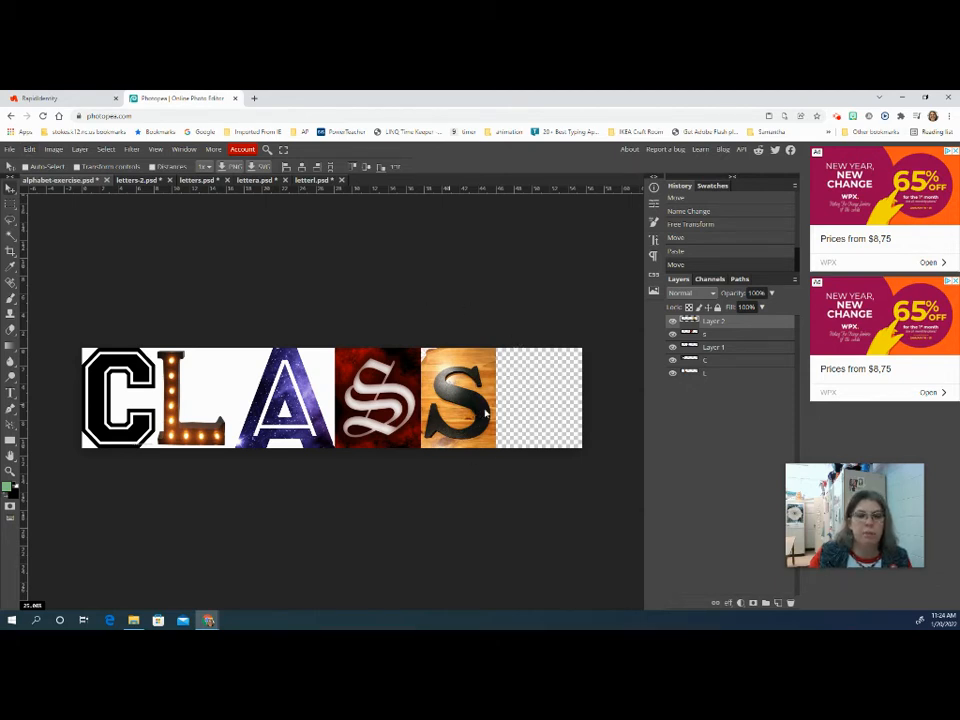
# Enlarge the black S slightly with Free Transform so its letter better fills the canvas height.
pyautogui.click(29, 149)
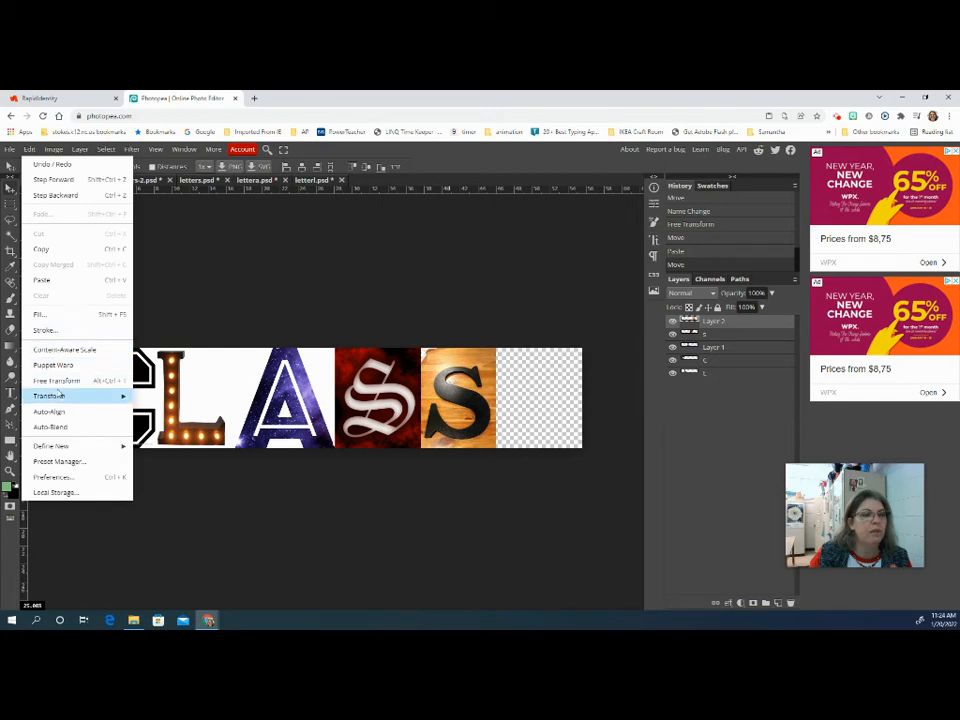
pyautogui.click(57, 380)
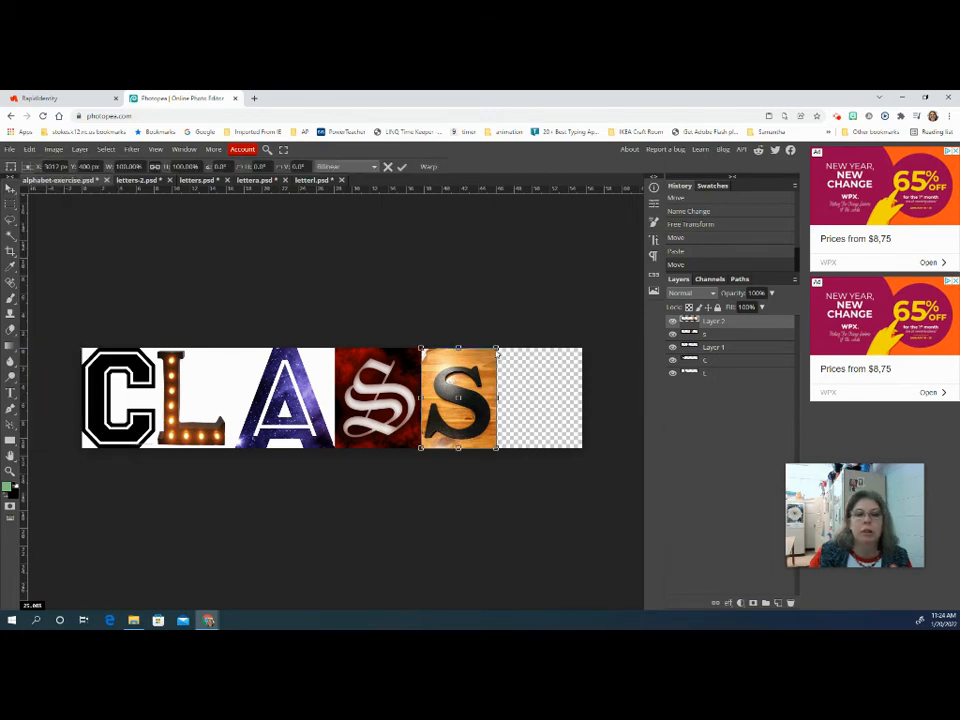
pyautogui.moveTo(497, 343); pyautogui.dragTo(508, 332)
pyautogui.press('Return')
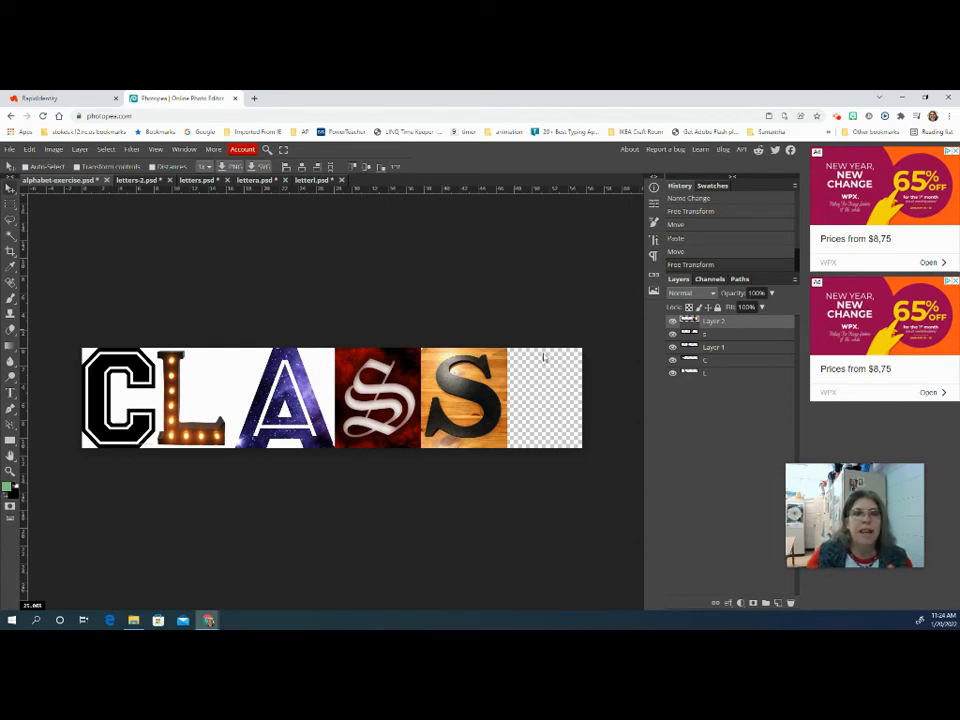
# Crop off the empty transparent area beyond the final S, leaving the canvas about 3400 px wide.
pyautogui.click(10, 252)
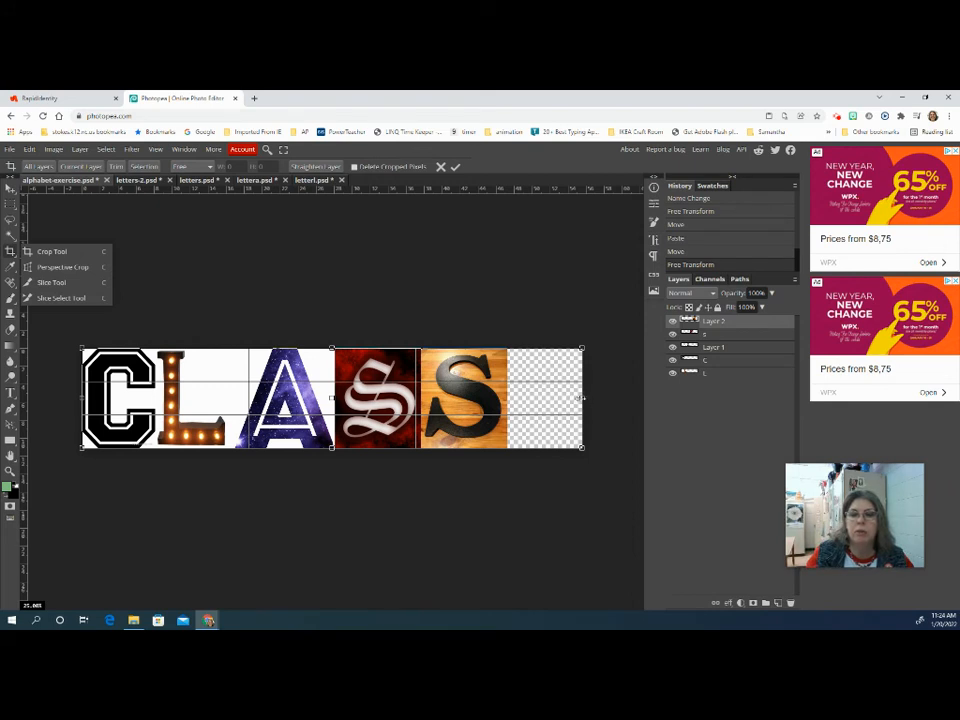
pyautogui.moveTo(583, 400); pyautogui.dragTo(506, 398)
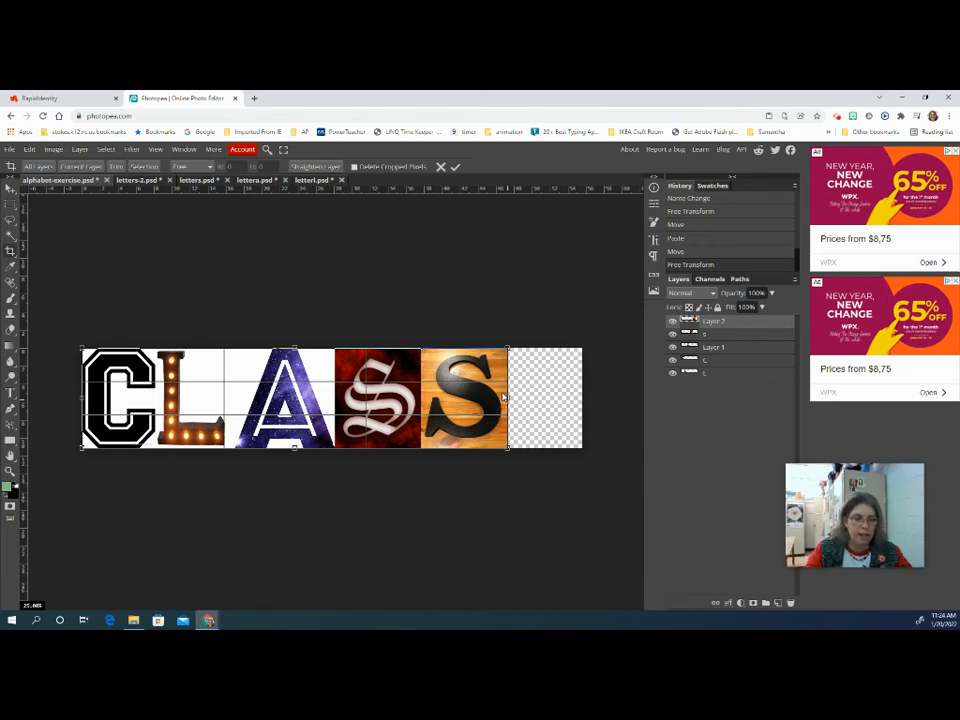
pyautogui.press('Return')
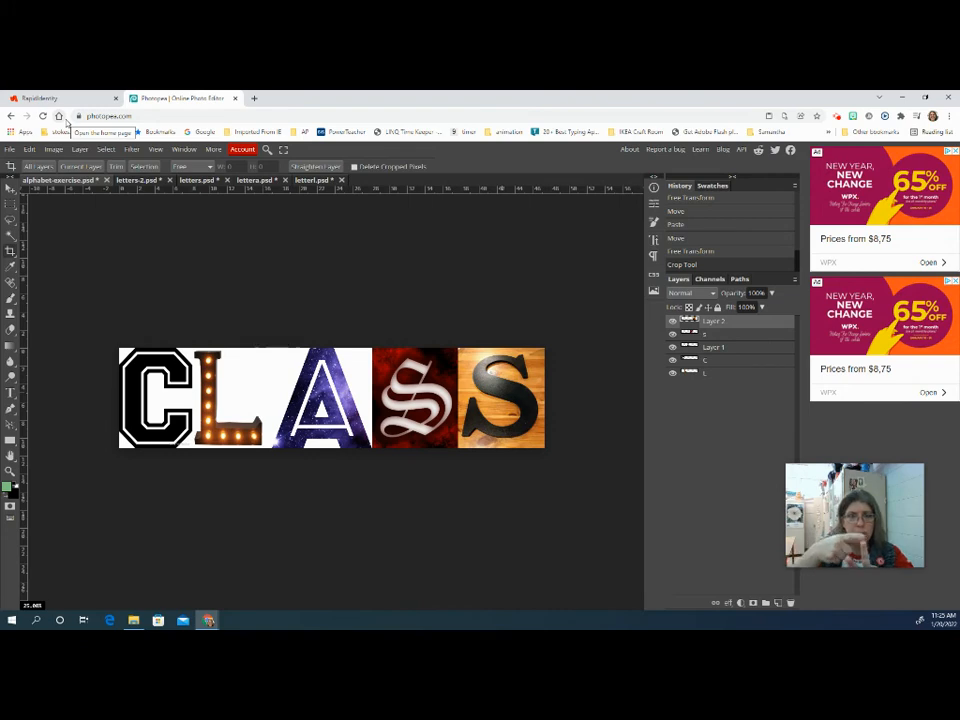
# Save the finished design as a PSD, replacing the existing alphabet-exercise file in the alphabet folder.
pyautogui.click(8, 149)
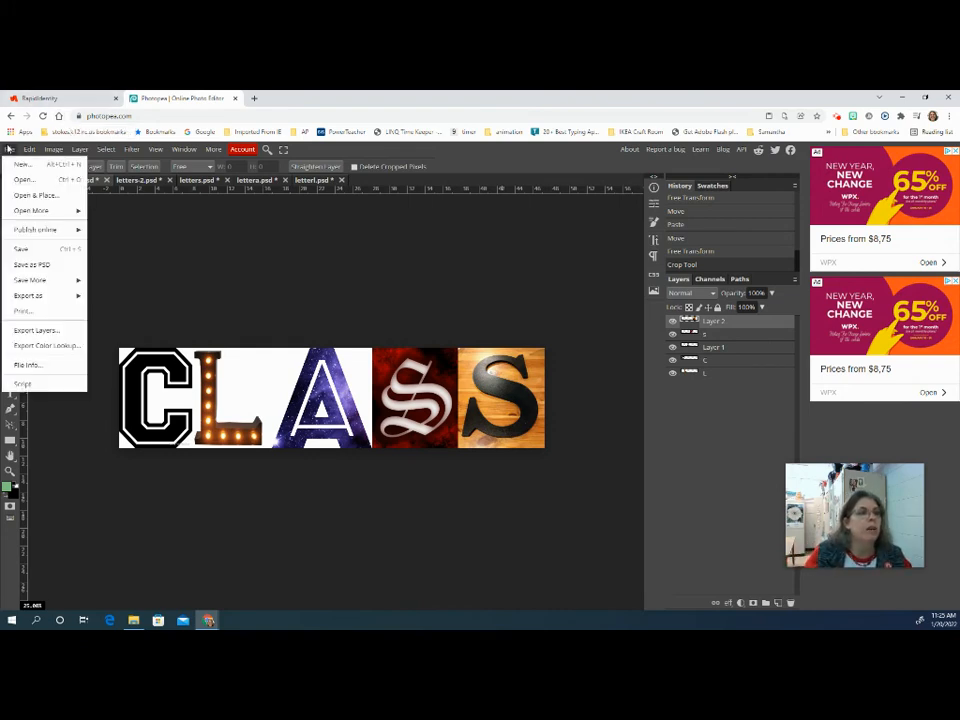
pyautogui.click(45, 264)
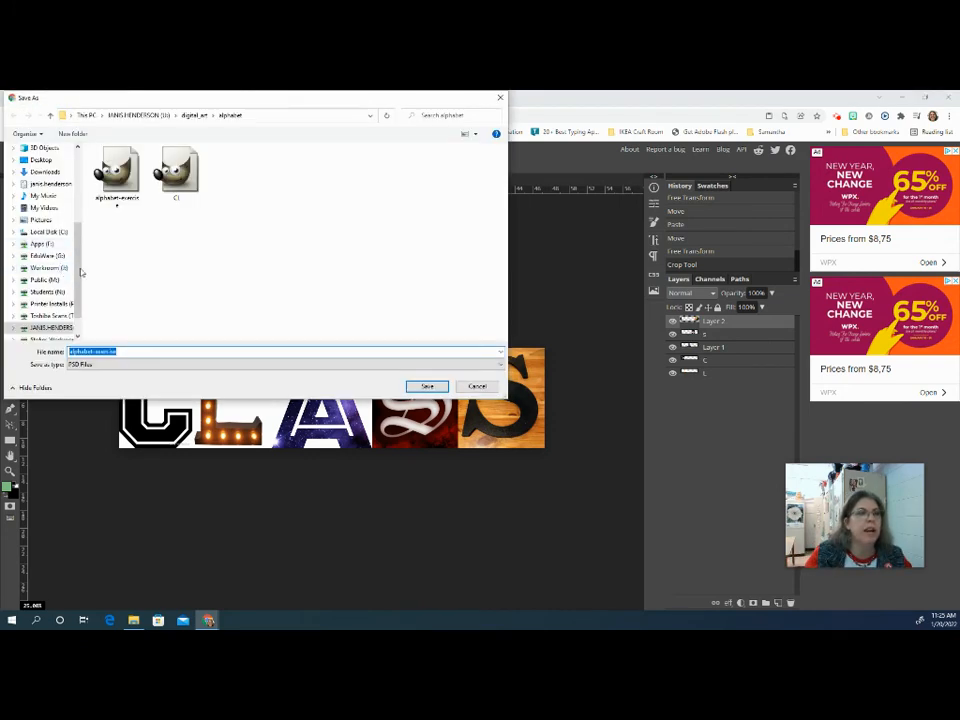
pyautogui.click(428, 387)
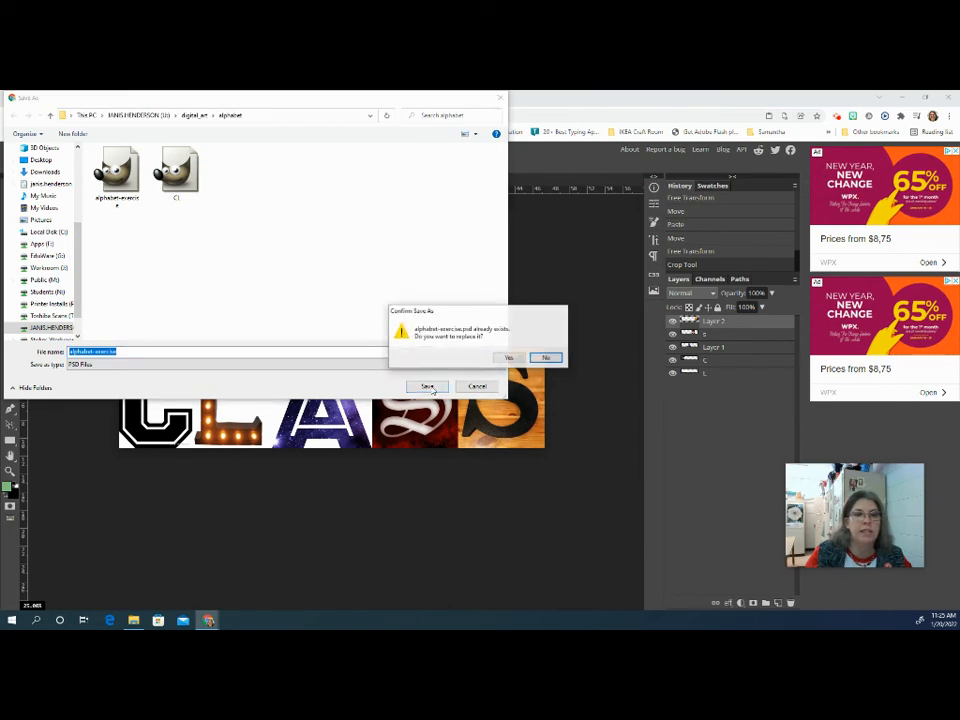
pyautogui.click(507, 358)
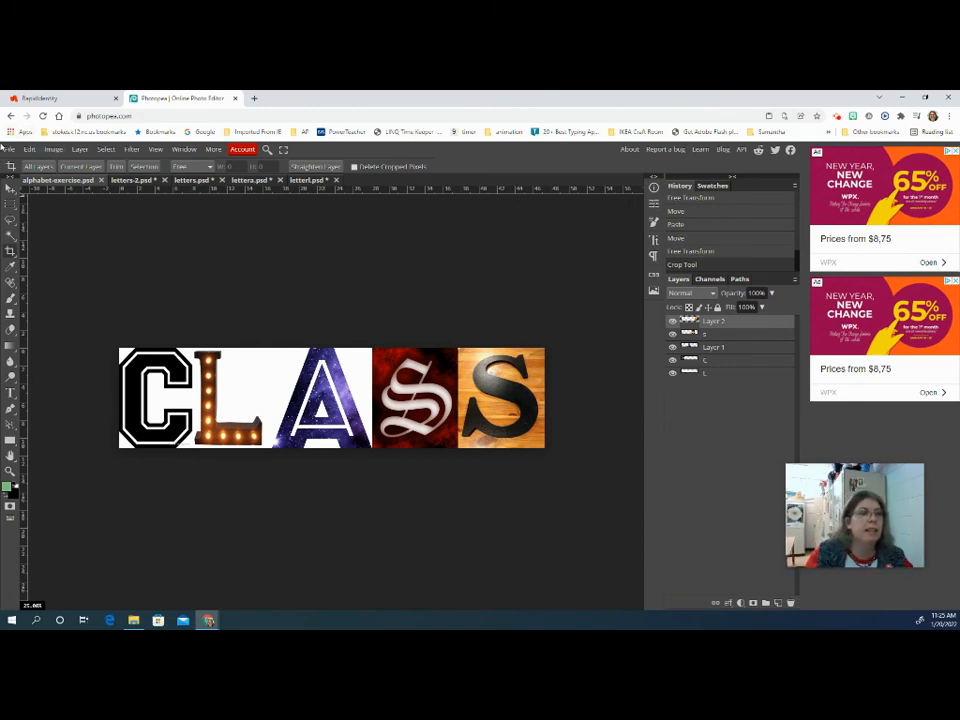
# Export the design as a JPG named alphabet-exercise at 100% quality.
pyautogui.click(9, 150)
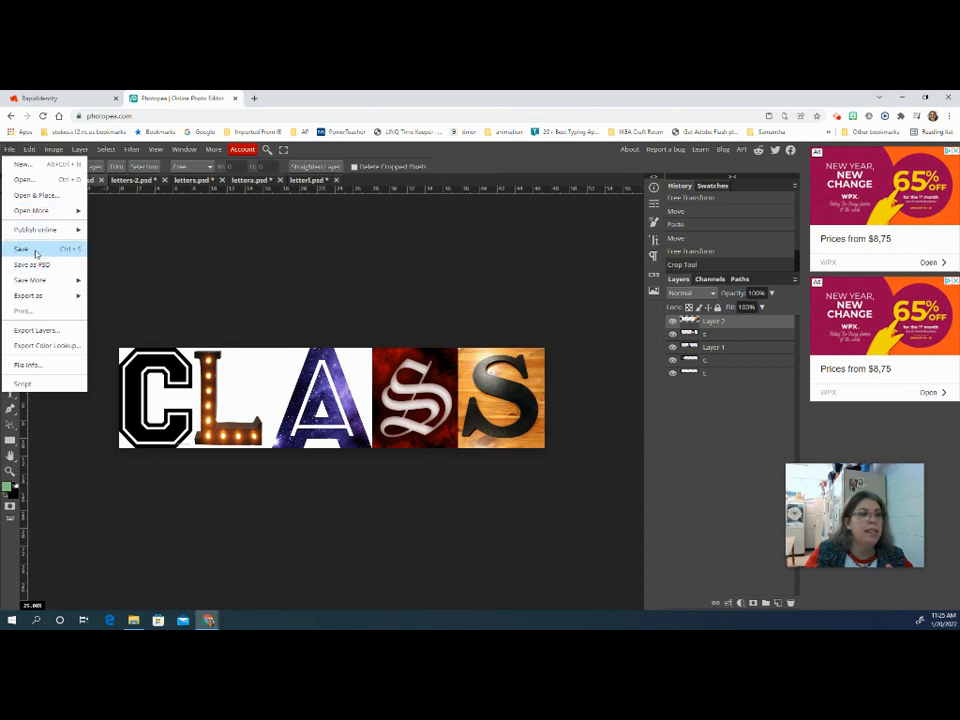
pyautogui.moveTo(53, 302)
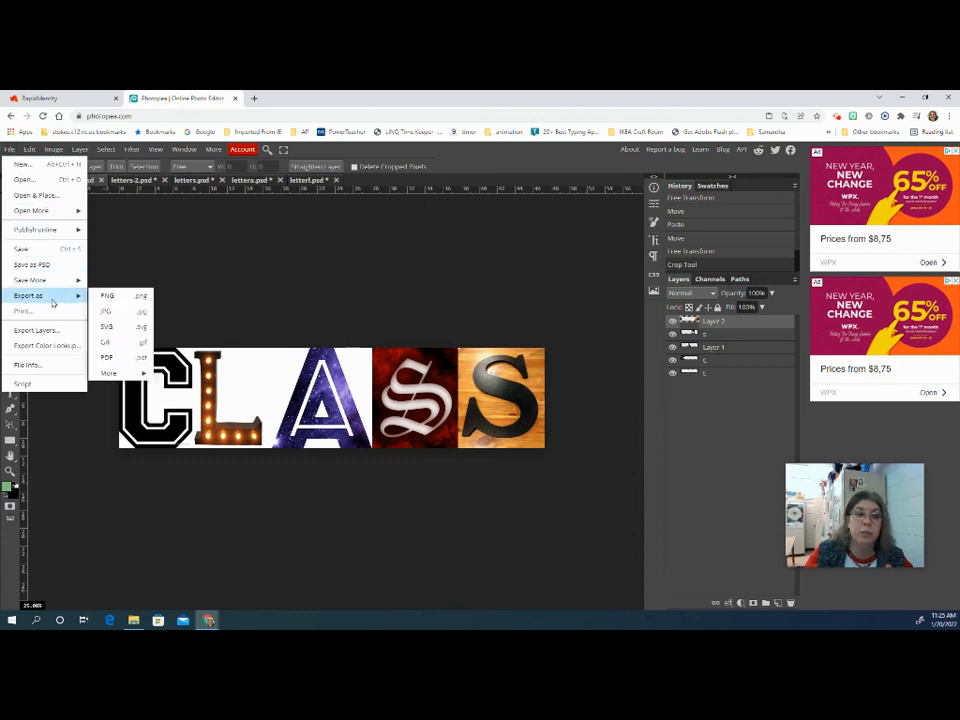
pyautogui.click(108, 312)
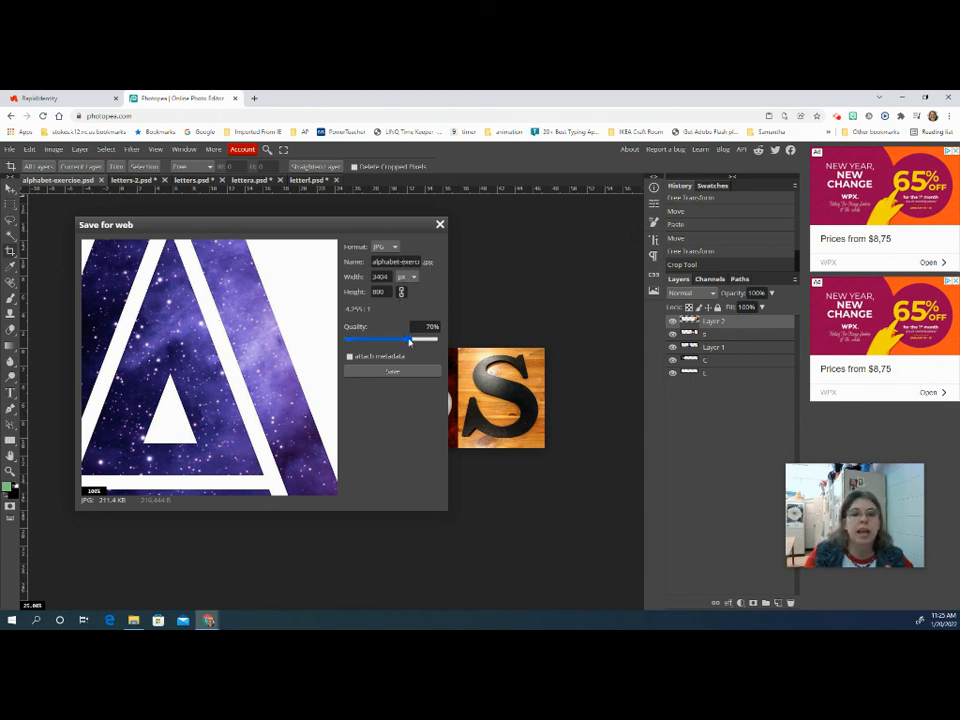
pyautogui.moveTo(410, 339); pyautogui.dragTo(458, 343)
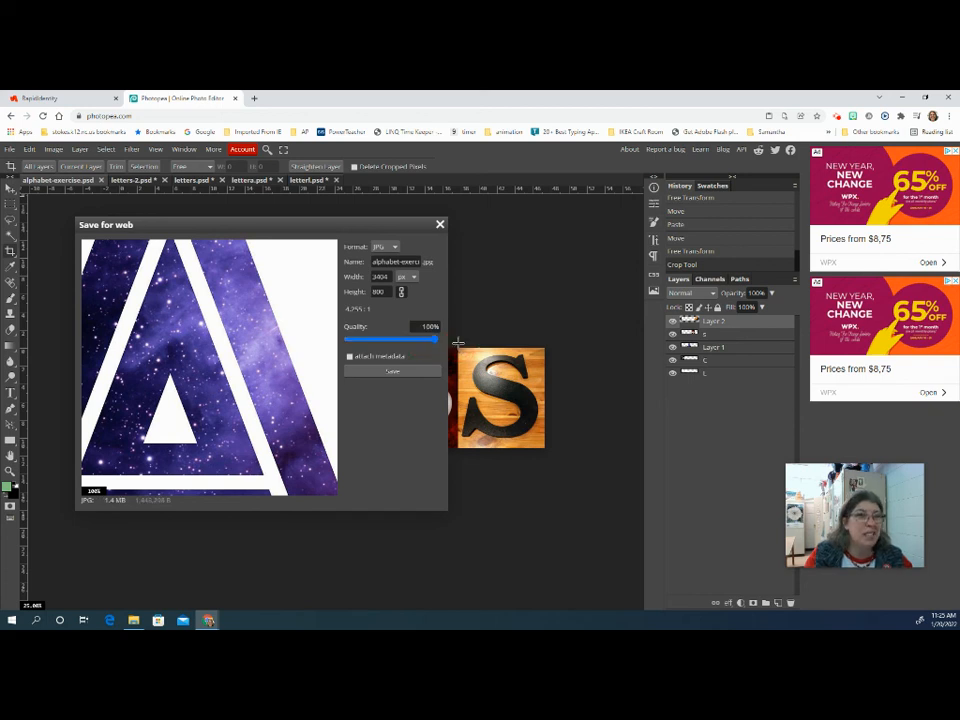
pyautogui.click(404, 375)
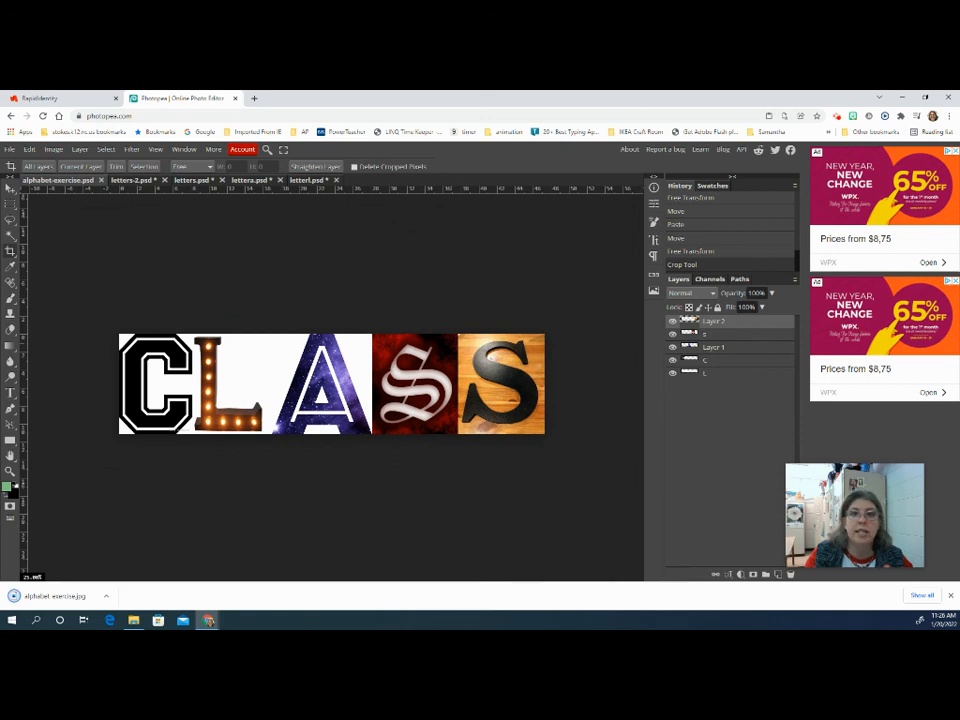